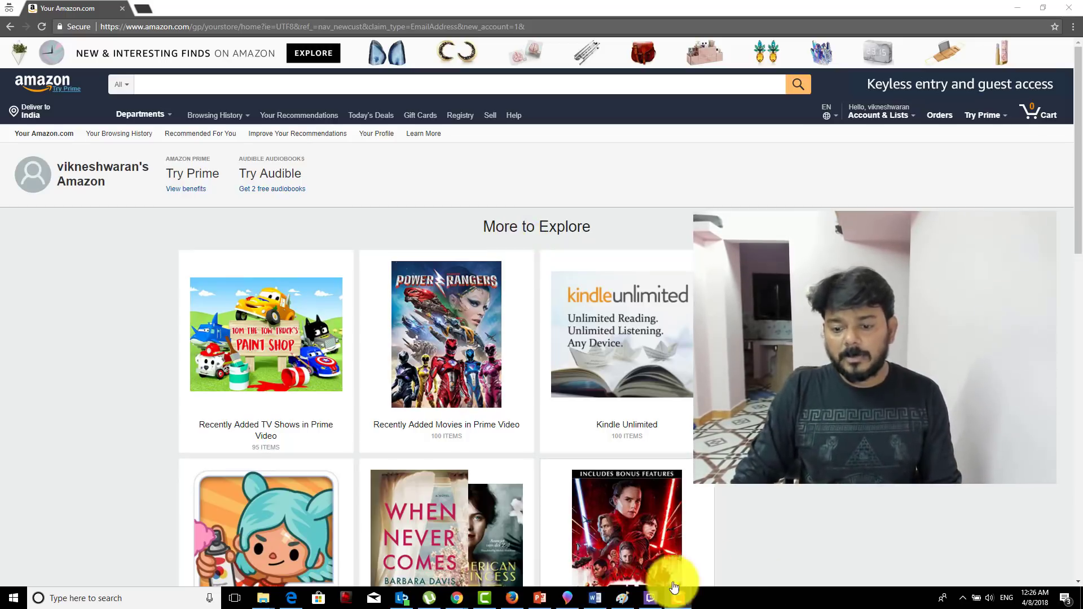
click(650, 596)
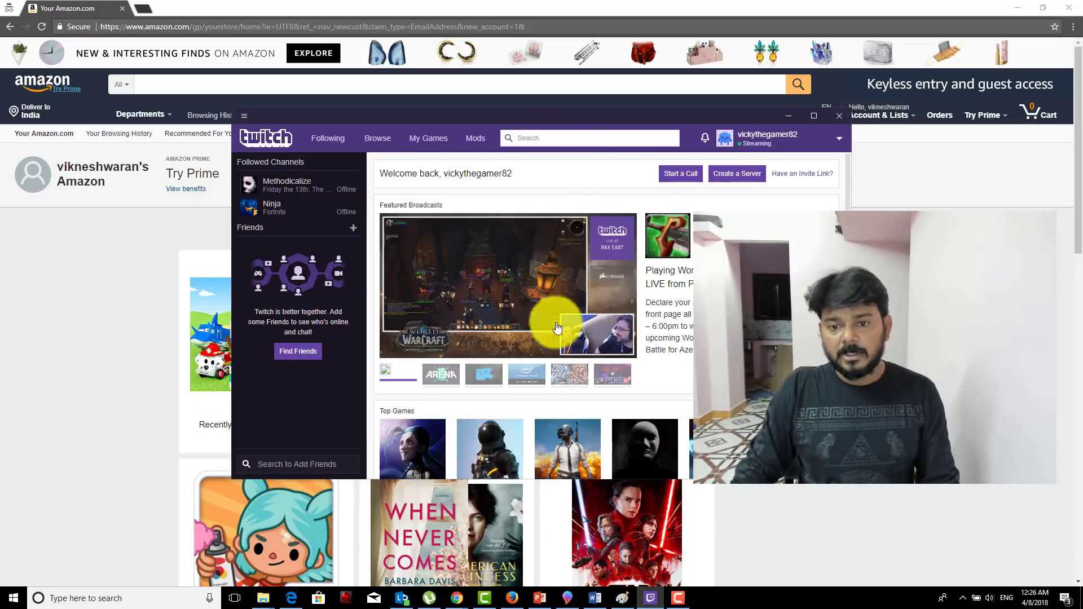
click(816, 118)
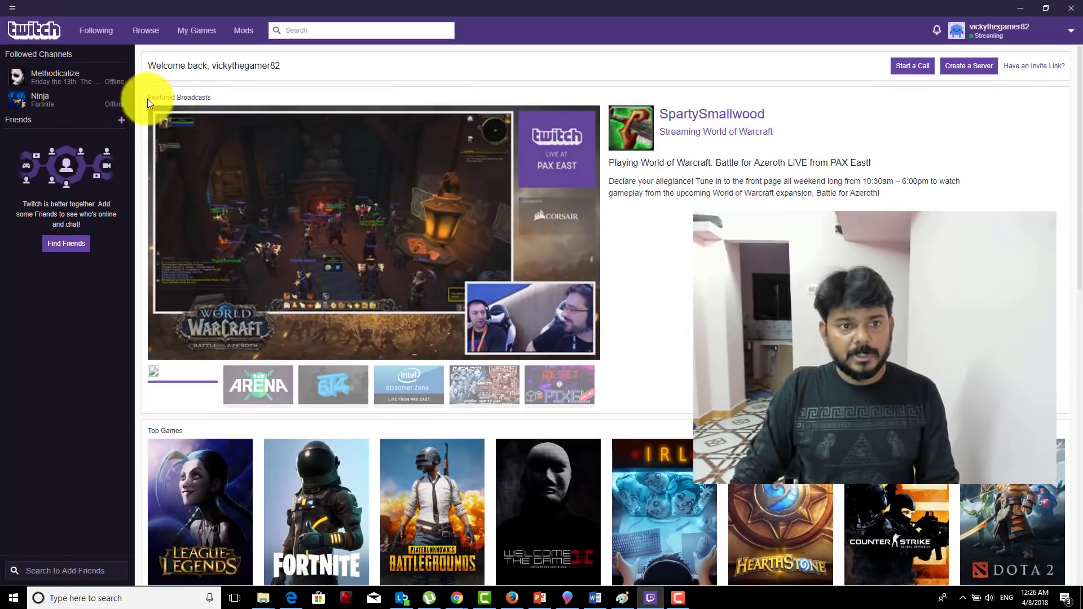
click(1043, 7)
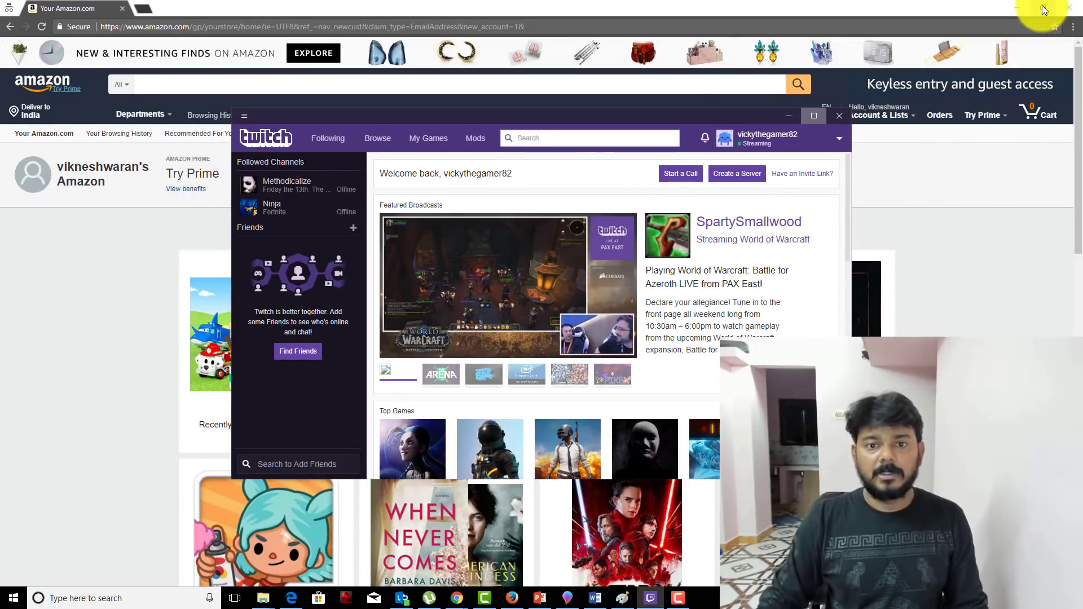
click(86, 262)
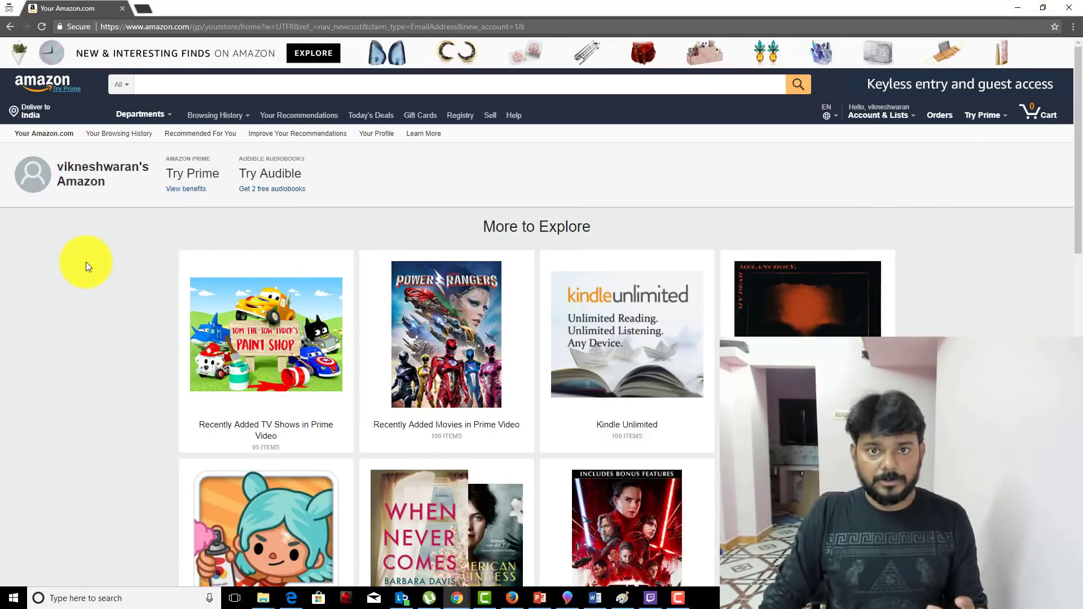
Open Your Prime Membership from the Account & Lists menu
mouse_move(998, 116)
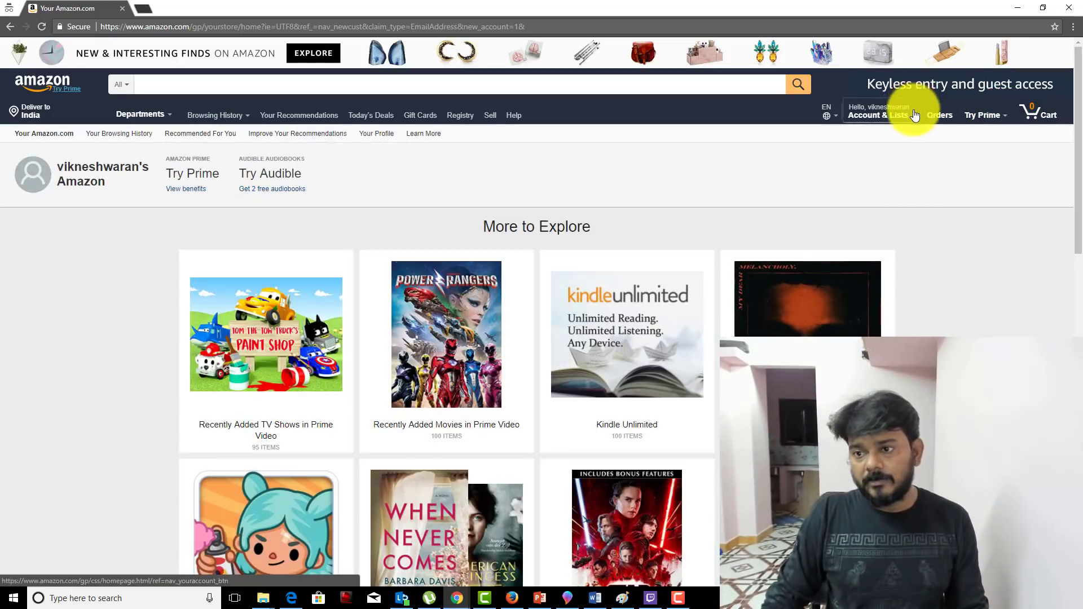
mouse_move(896, 113)
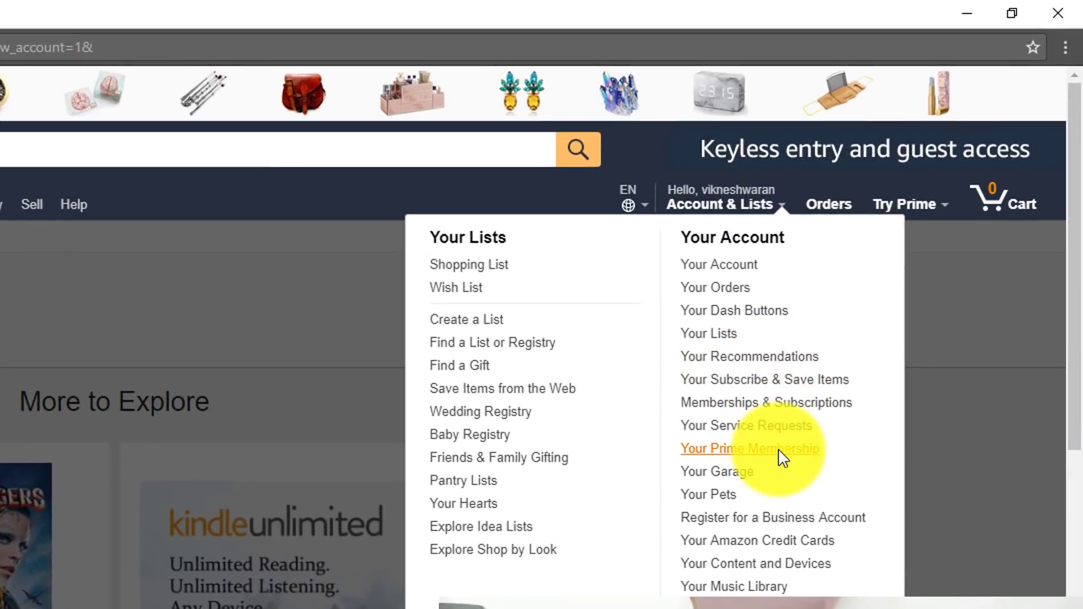
click(777, 448)
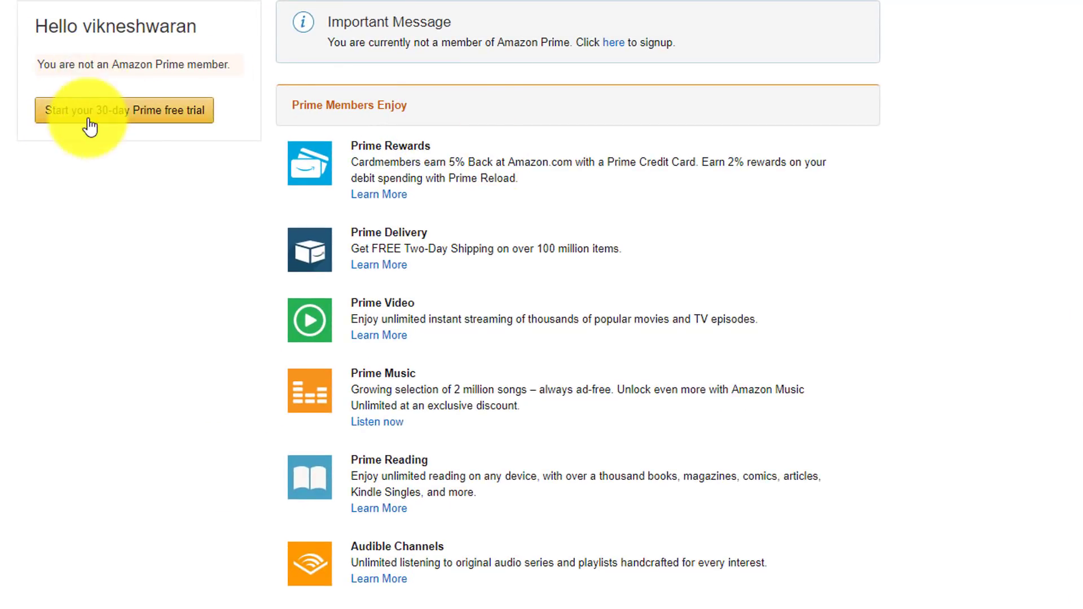
Look over the Twitch Prime benefit details, then return to the Prime membership page
scroll(551, 280, down, 9)
scroll(468, 282, up, 10)
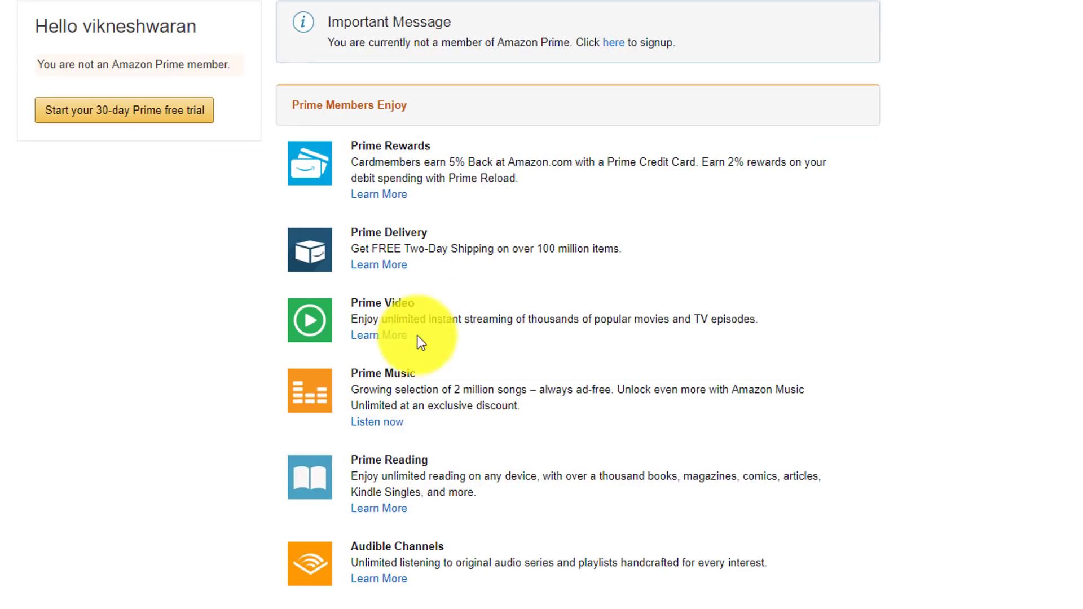
scroll(447, 324, down, 13)
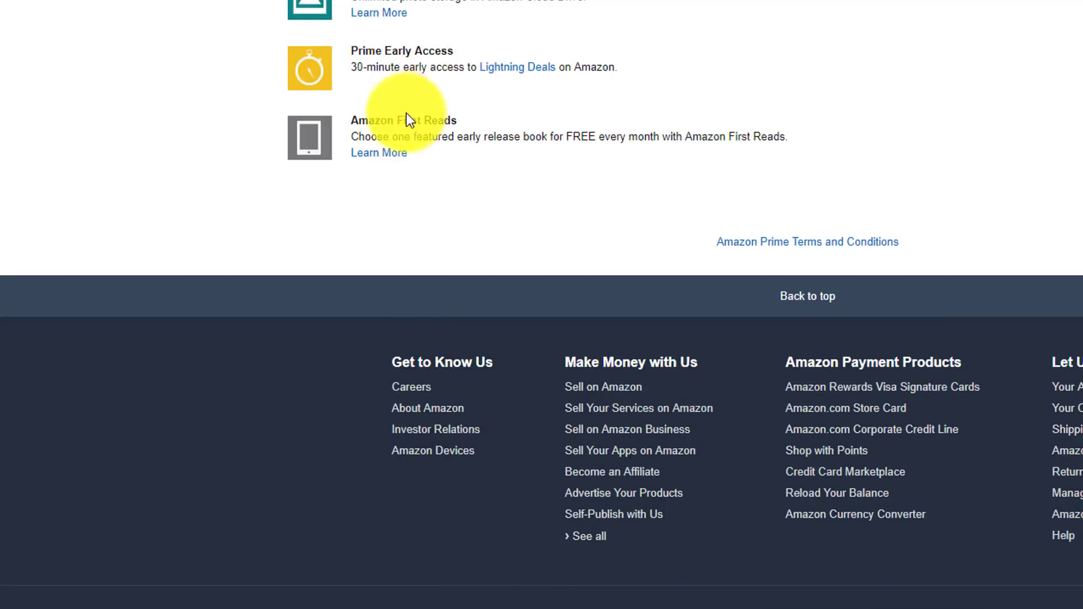
drag(233, 88, 277, 93)
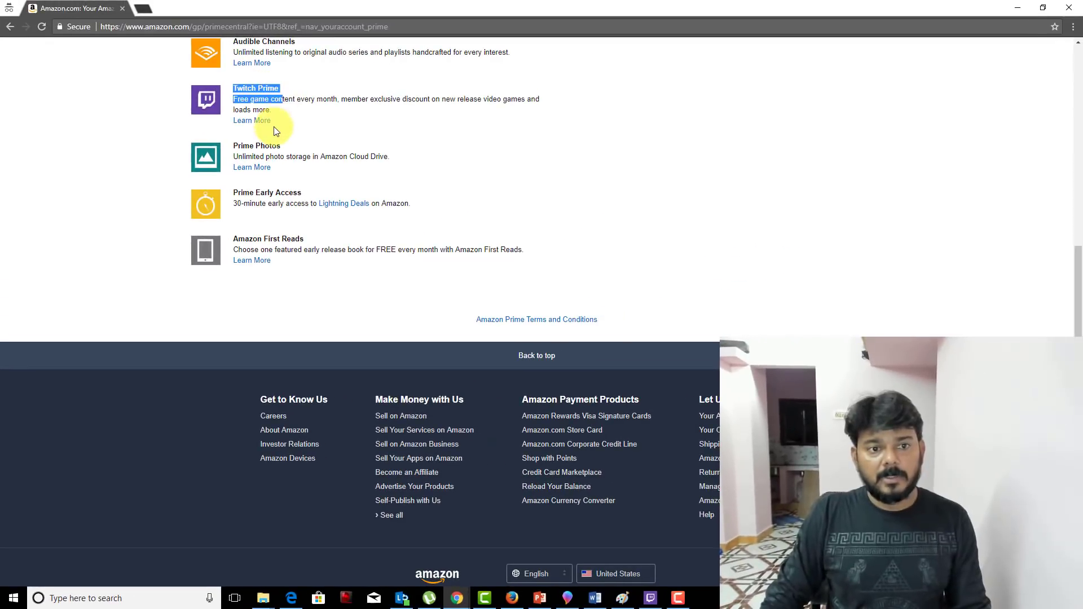
click(259, 120)
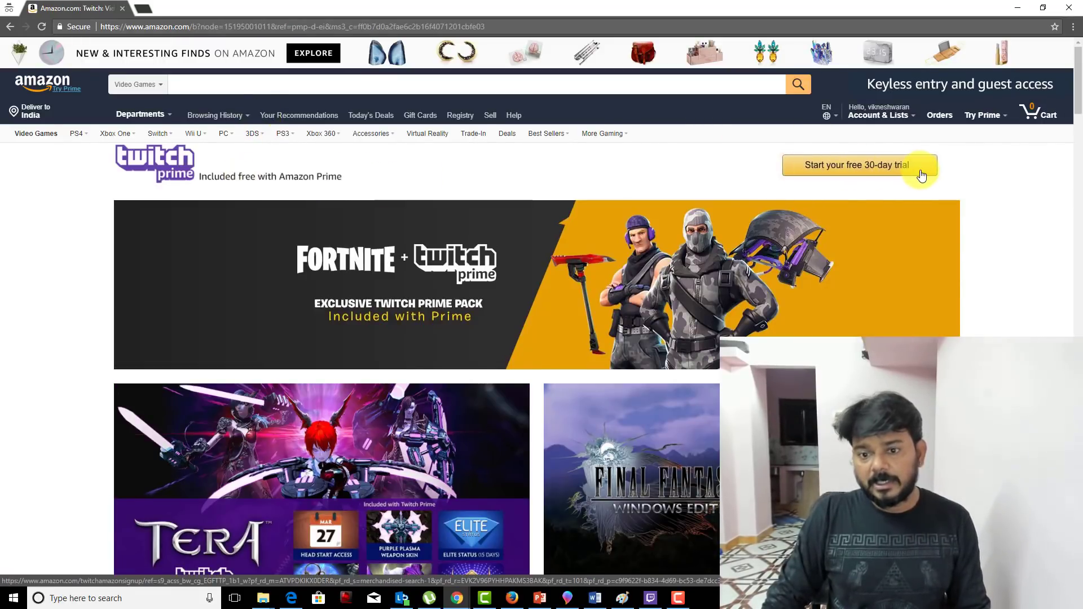
click(10, 26)
scroll(372, 237, up, 9)
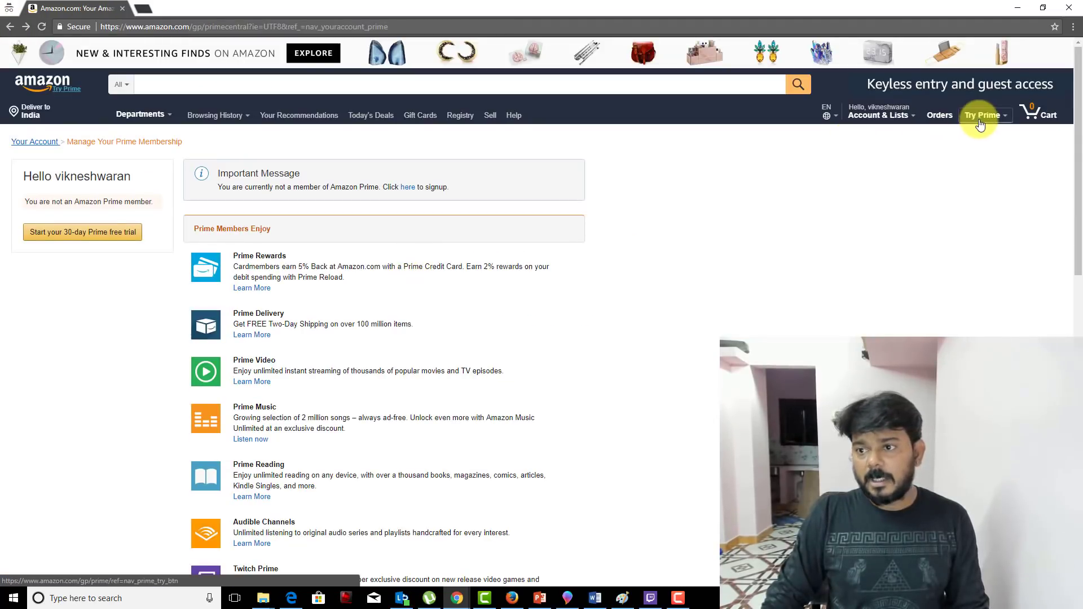
Sign up for the 30-day Prime free trial through Try Prime, paying with the saved card
mouse_move(980, 118)
click(965, 232)
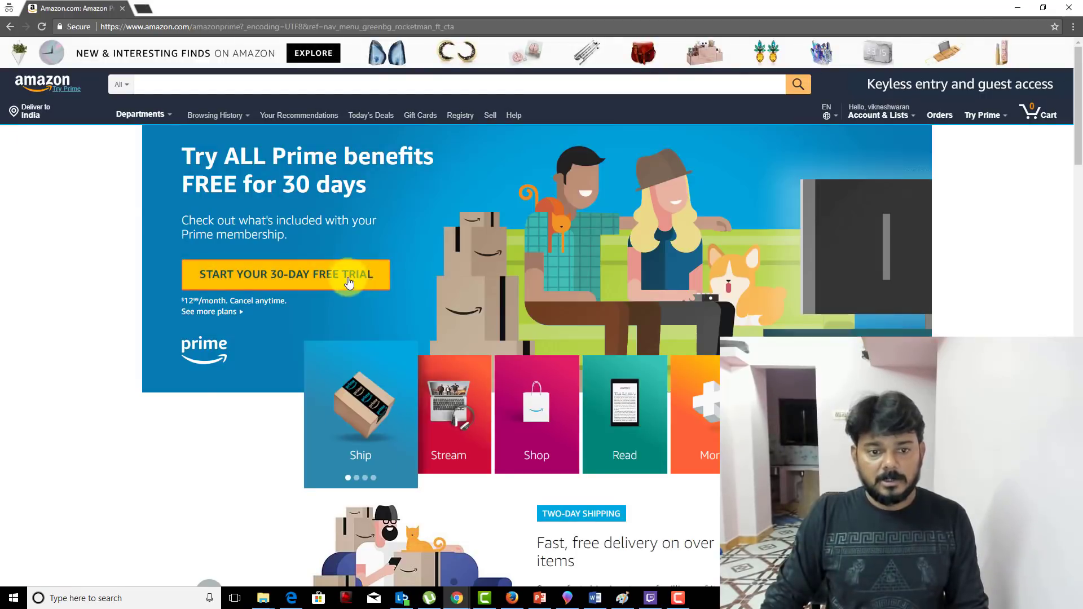
click(348, 281)
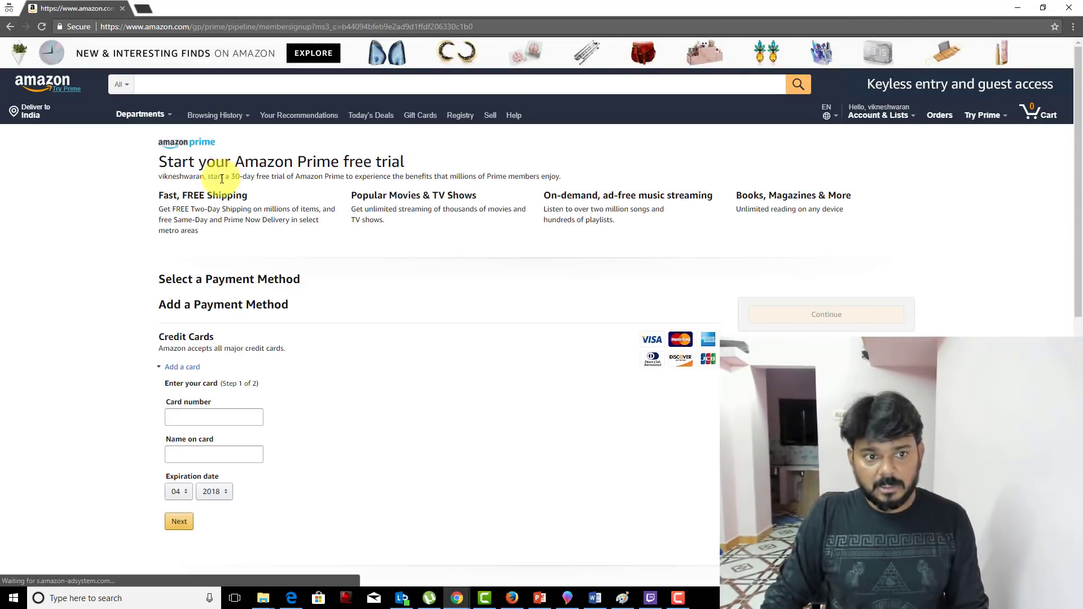
click(215, 416)
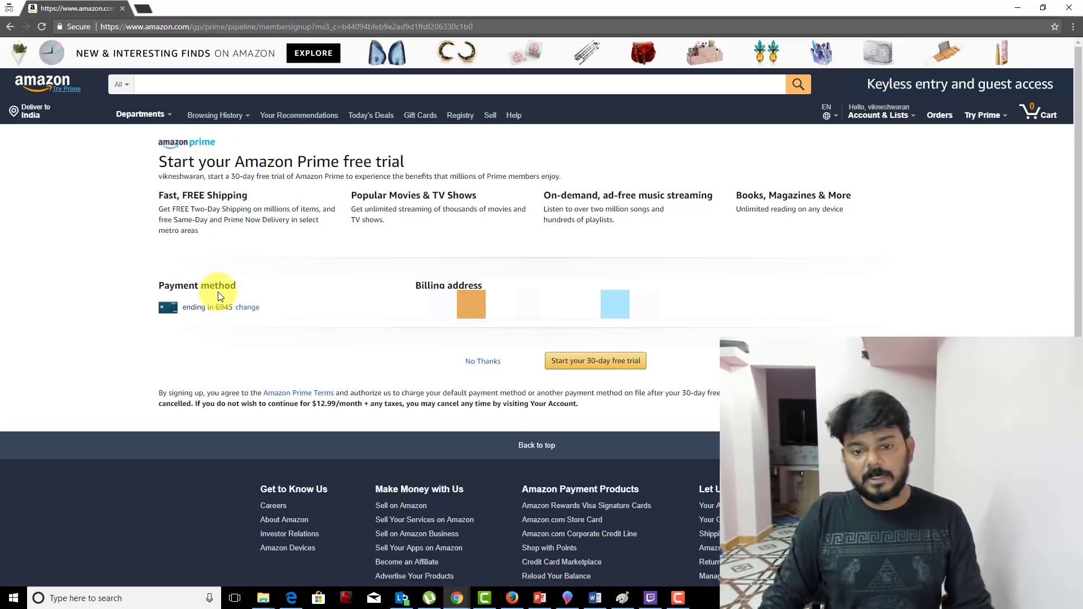
click(600, 362)
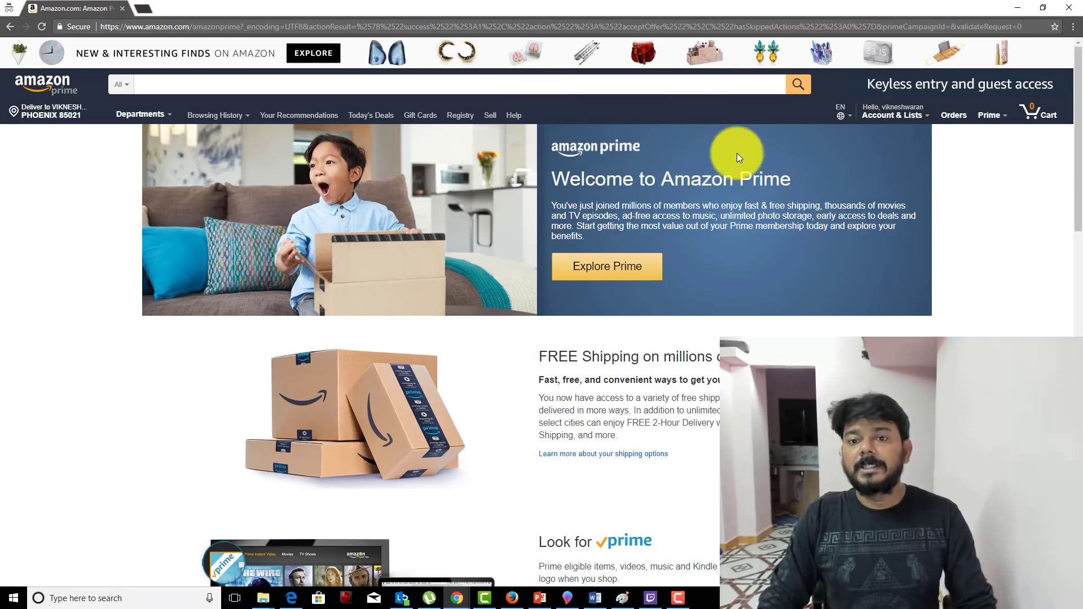
Open Your Prime Membership and review the Free Trial status and next payment details
mouse_move(910, 116)
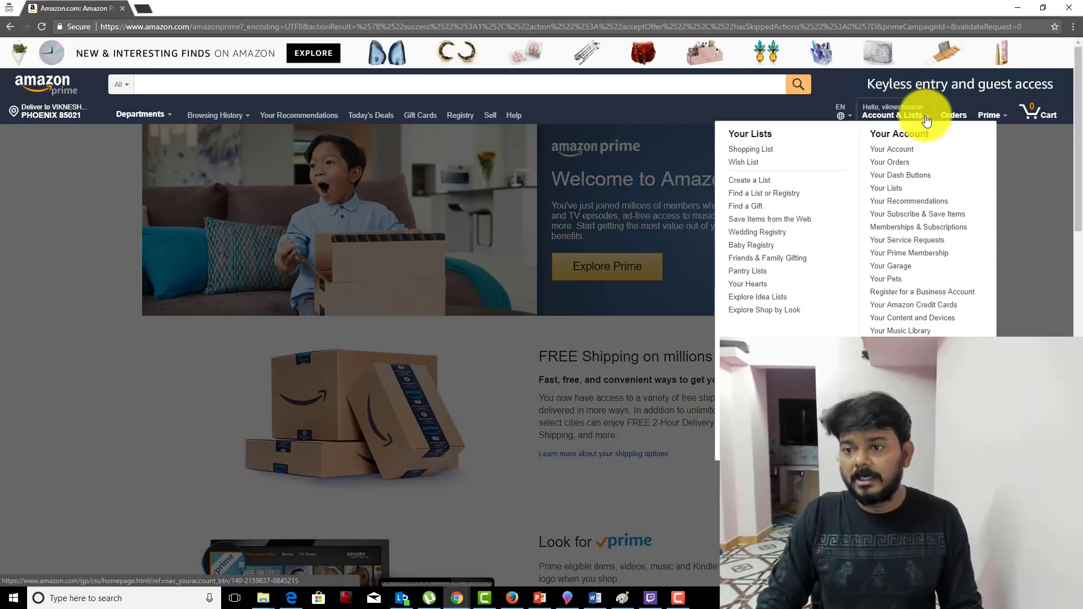
click(915, 252)
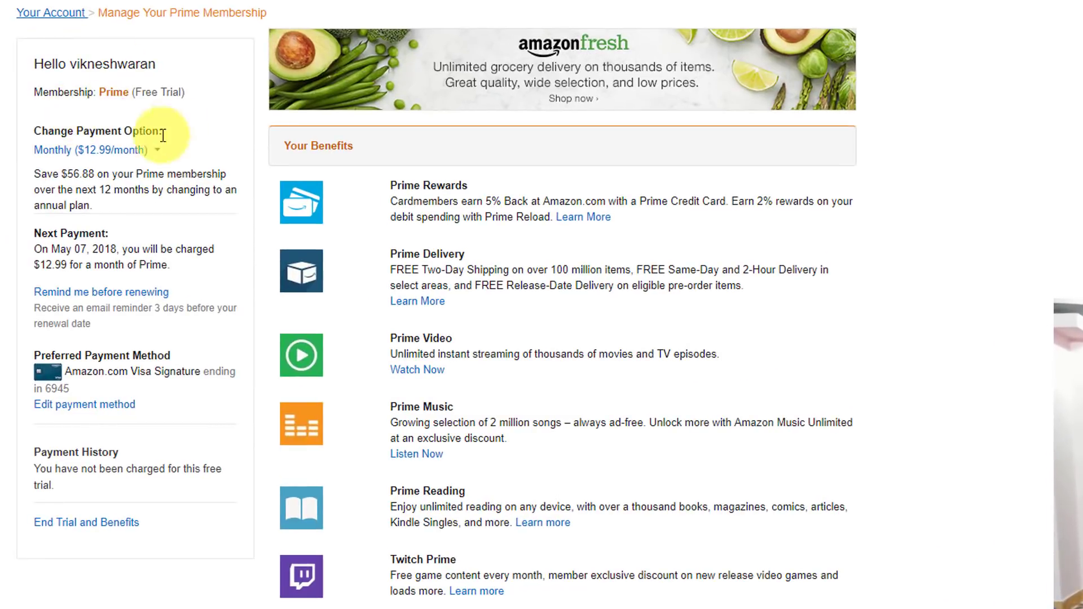
drag(123, 93, 186, 94)
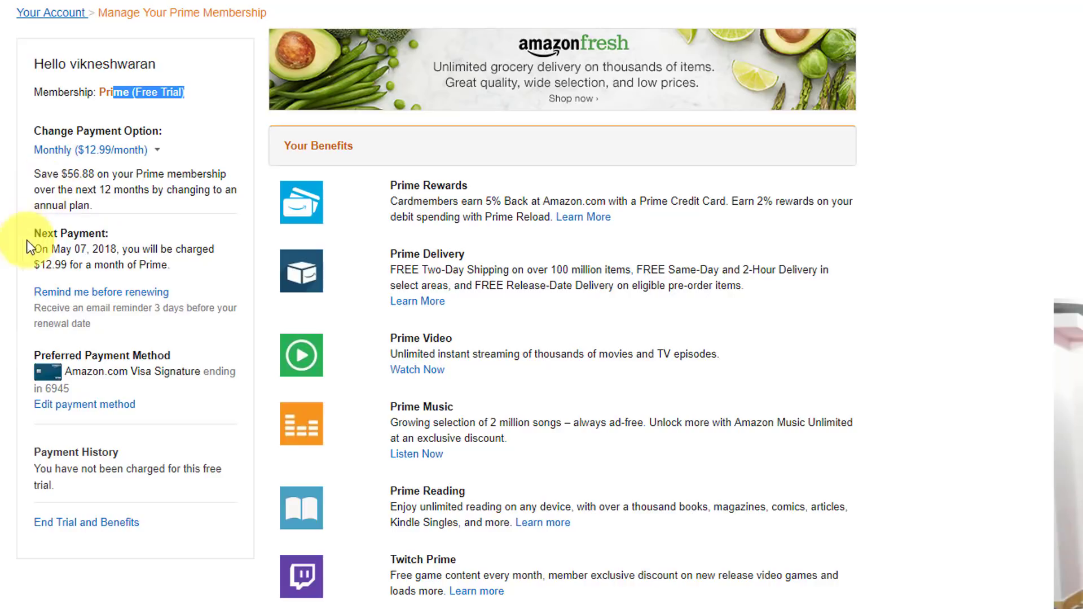
click(54, 253)
triple_click(55, 253)
click(56, 268)
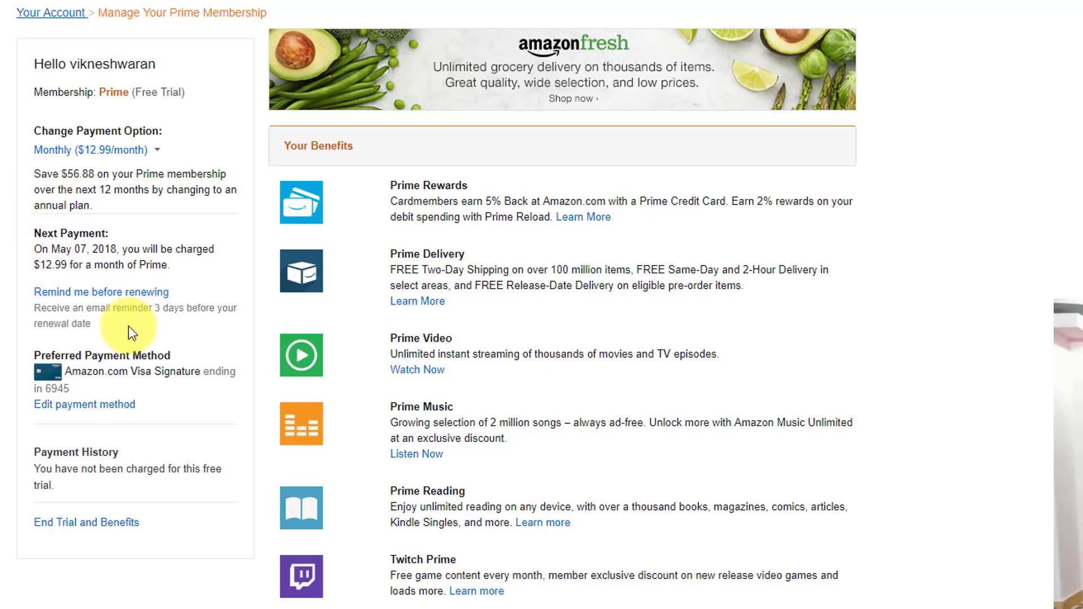
Turn on the reminder before the trial renews on May 07, 2018
click(144, 295)
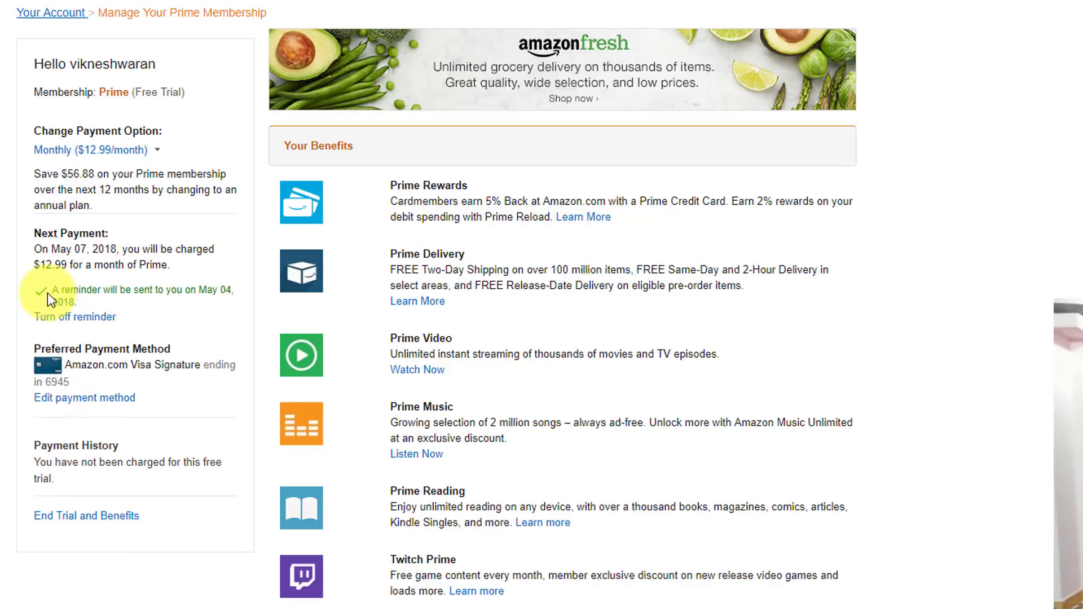
drag(45, 292, 132, 320)
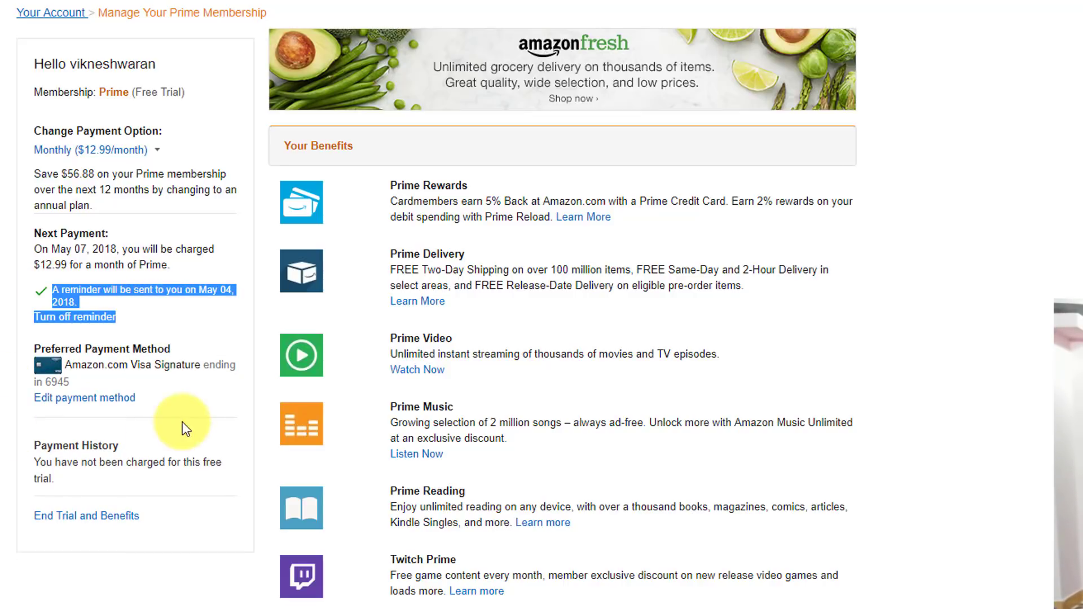
click(59, 405)
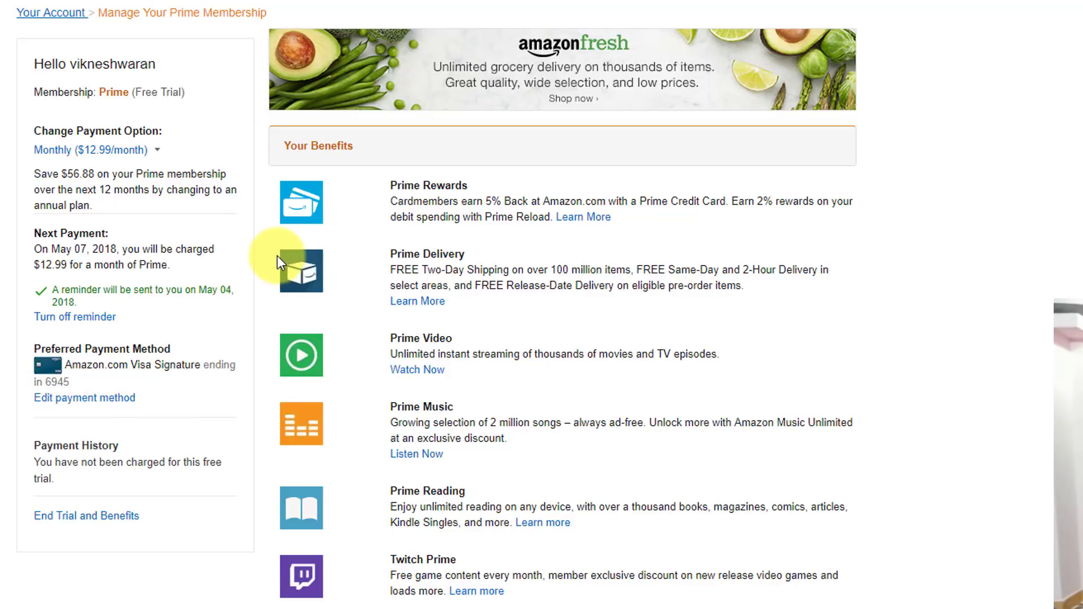
Go to Amazon's Twitch Prime page from the benefit's Learn more link
drag(25, 517, 139, 516)
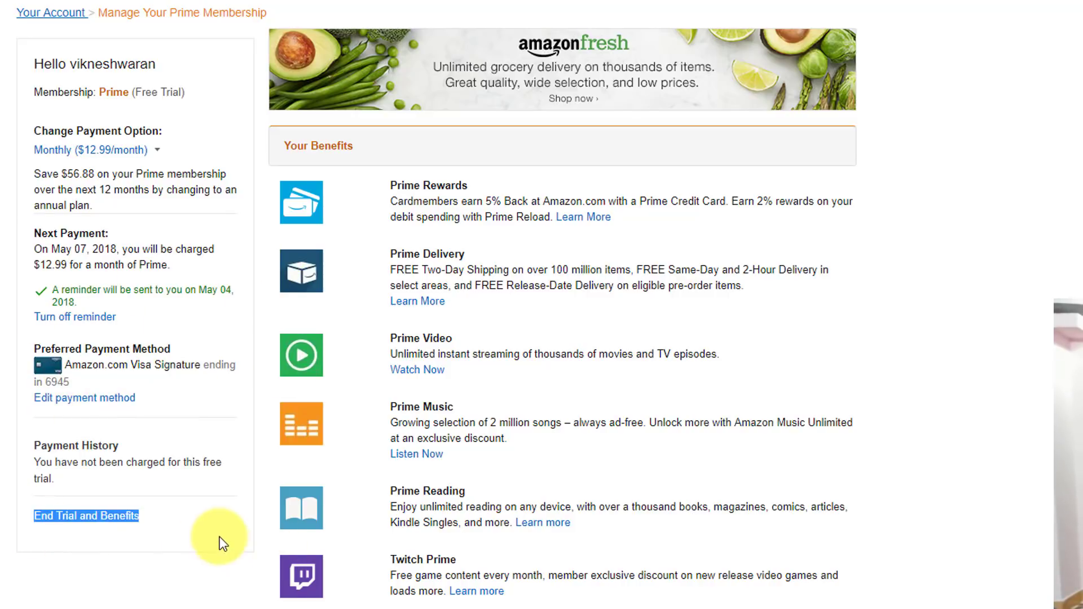
drag(396, 559, 480, 584)
click(479, 589)
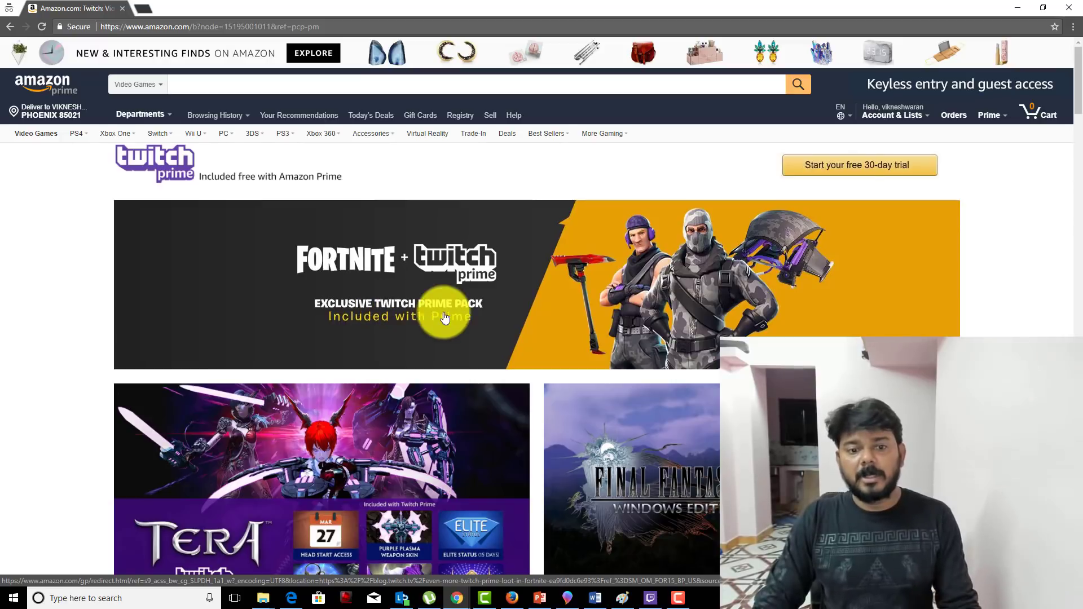
scroll(447, 317, down, 8)
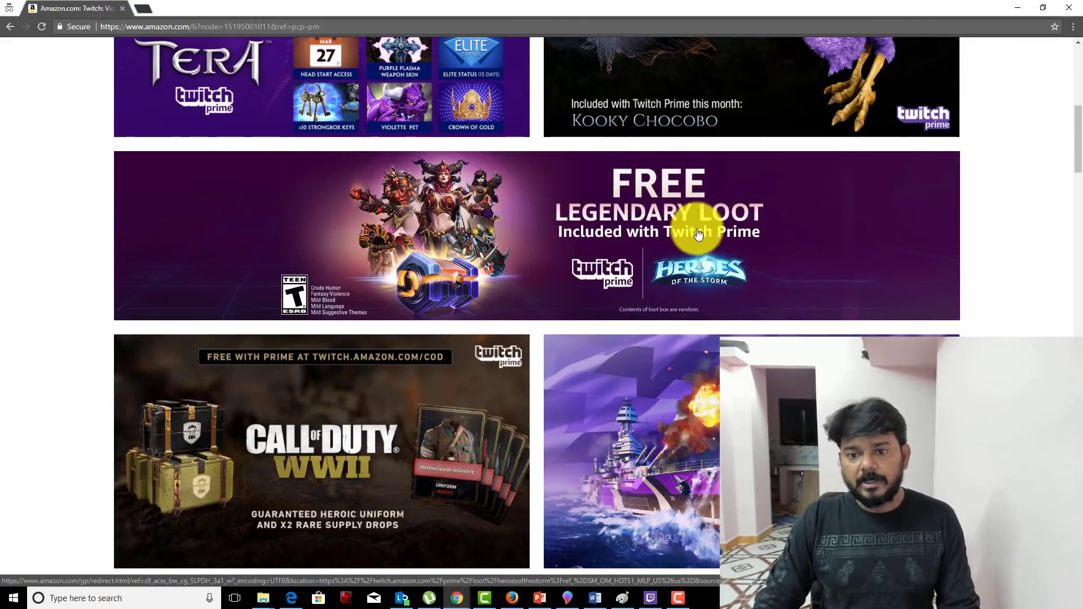
scroll(698, 234, up, 8)
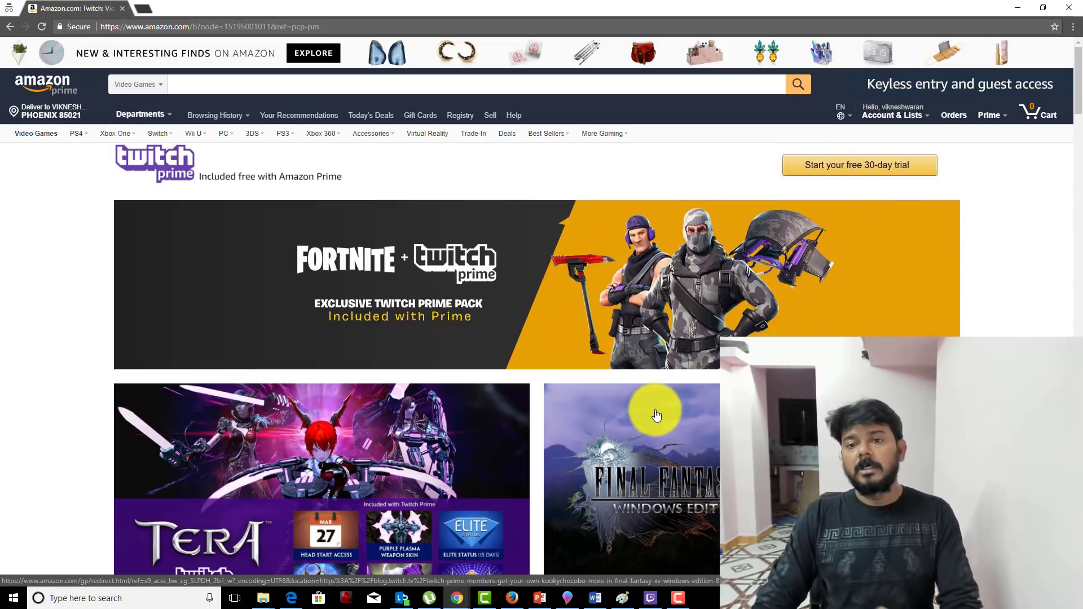
scroll(648, 423, down, 8)
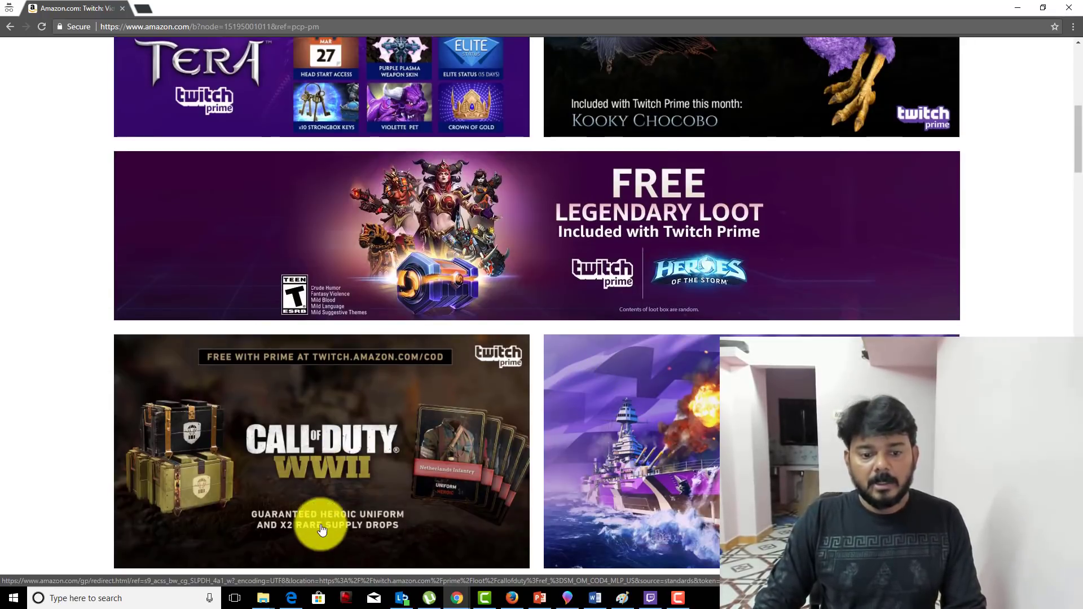
scroll(563, 399, up, 10)
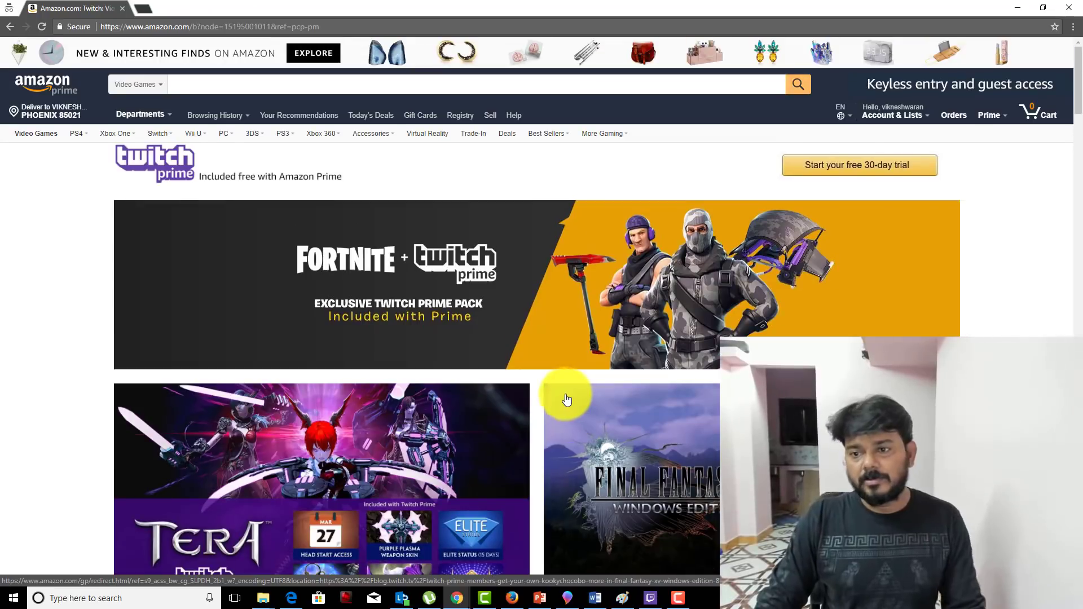
Start the free 30-day trial sign-up and log in to Twitch with the account username and password
click(868, 166)
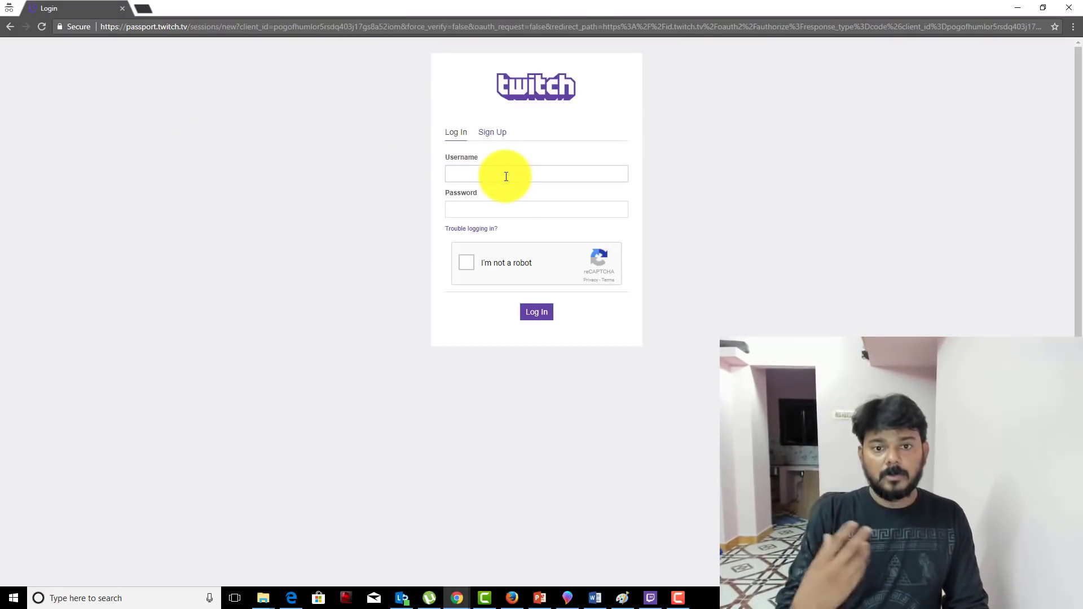
text(vicky)
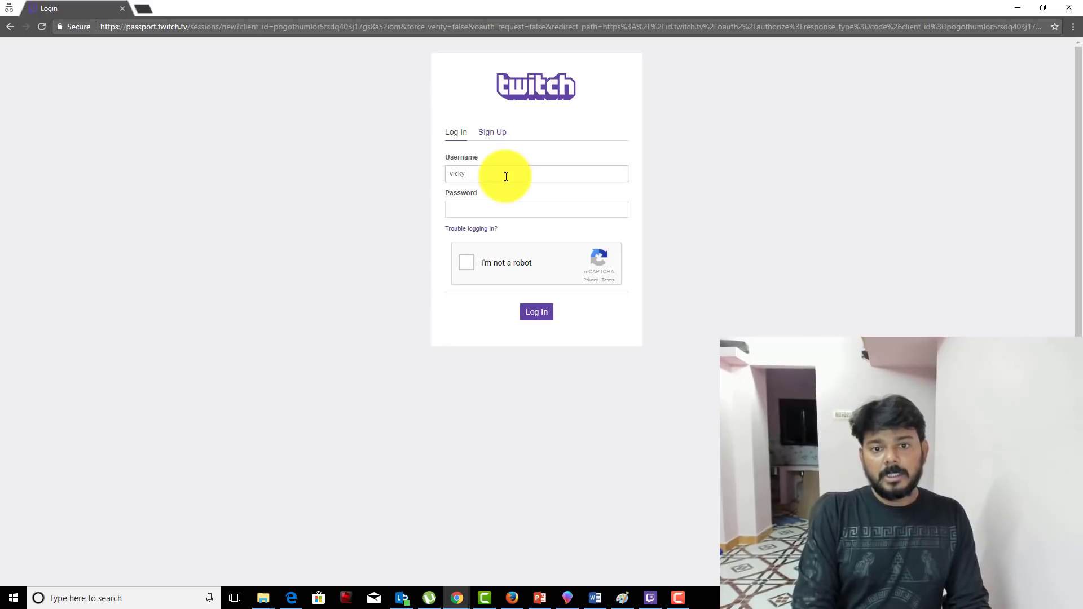
text(thegamer)
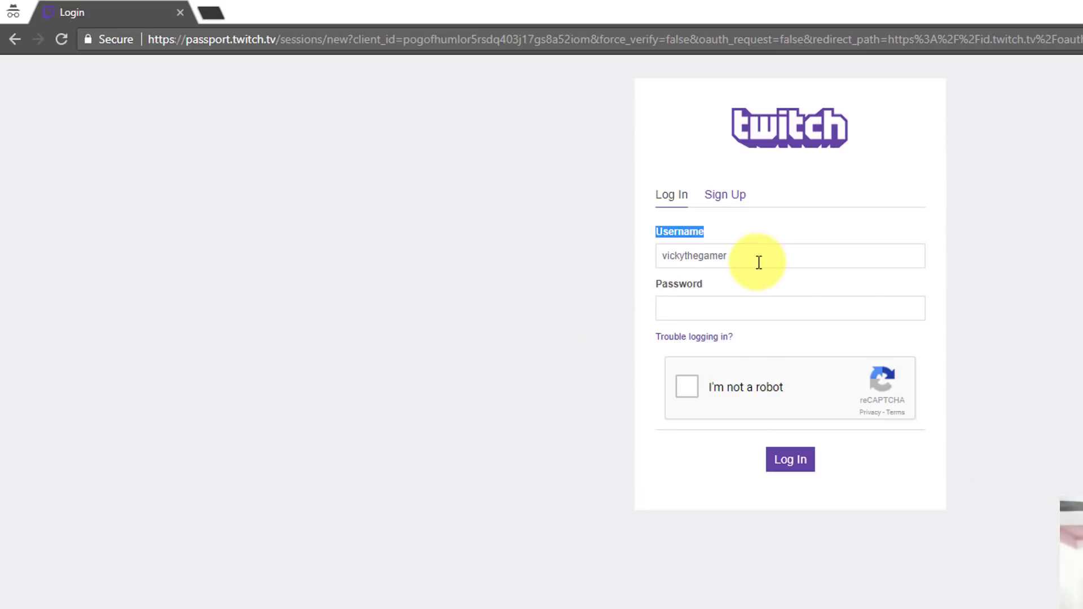
click(759, 264)
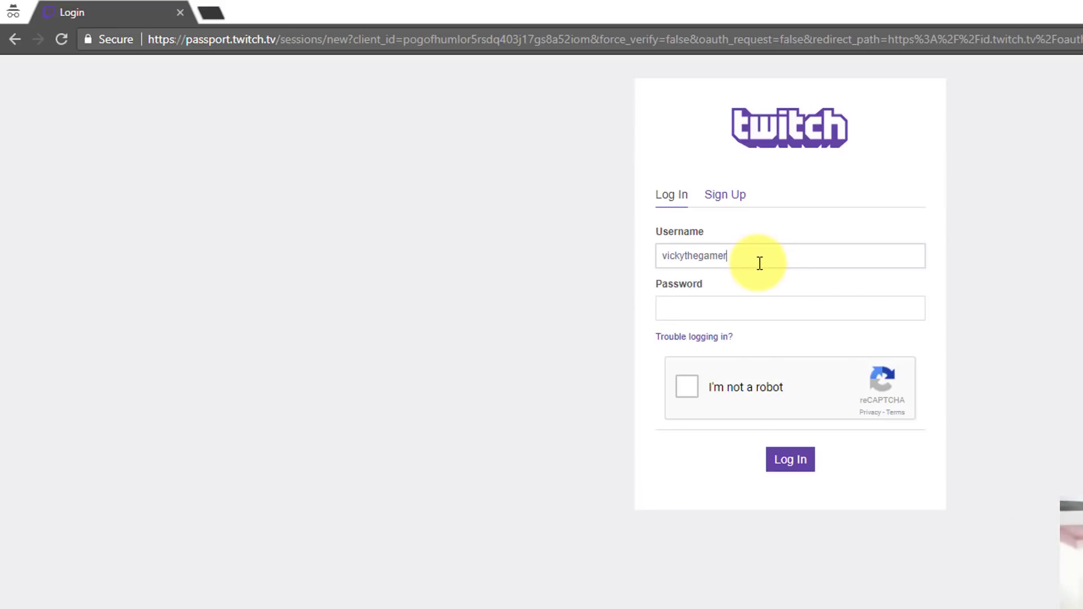
text(2)
key(Tab)
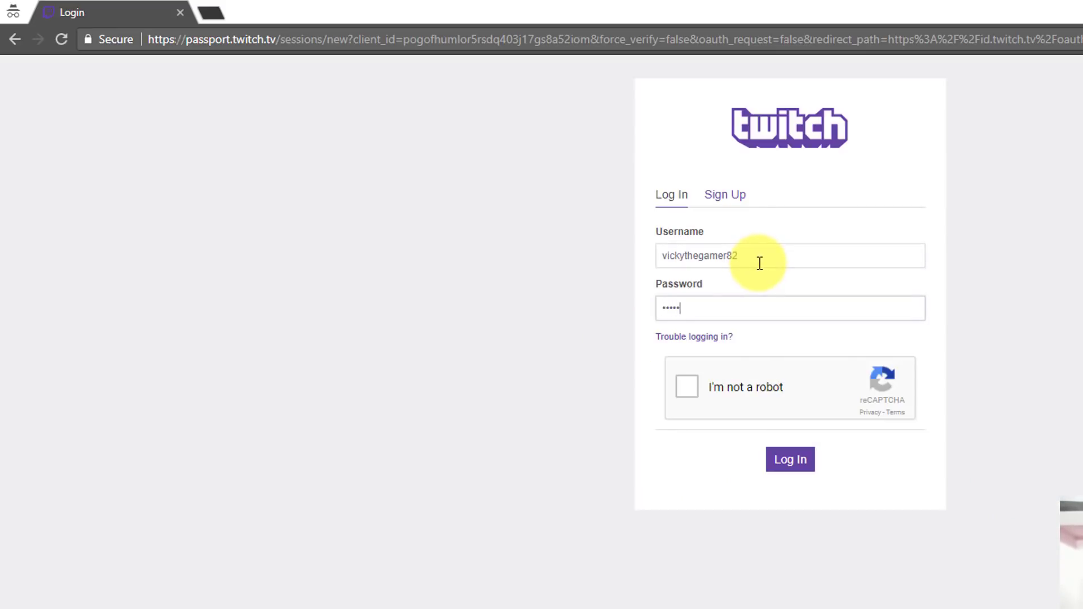
click(721, 386)
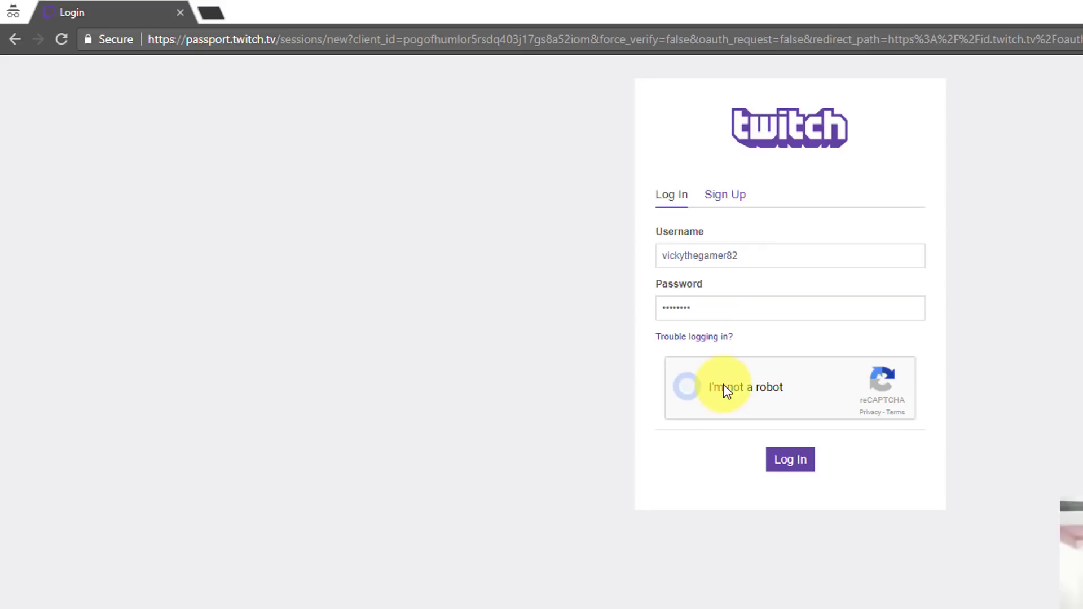
click(800, 460)
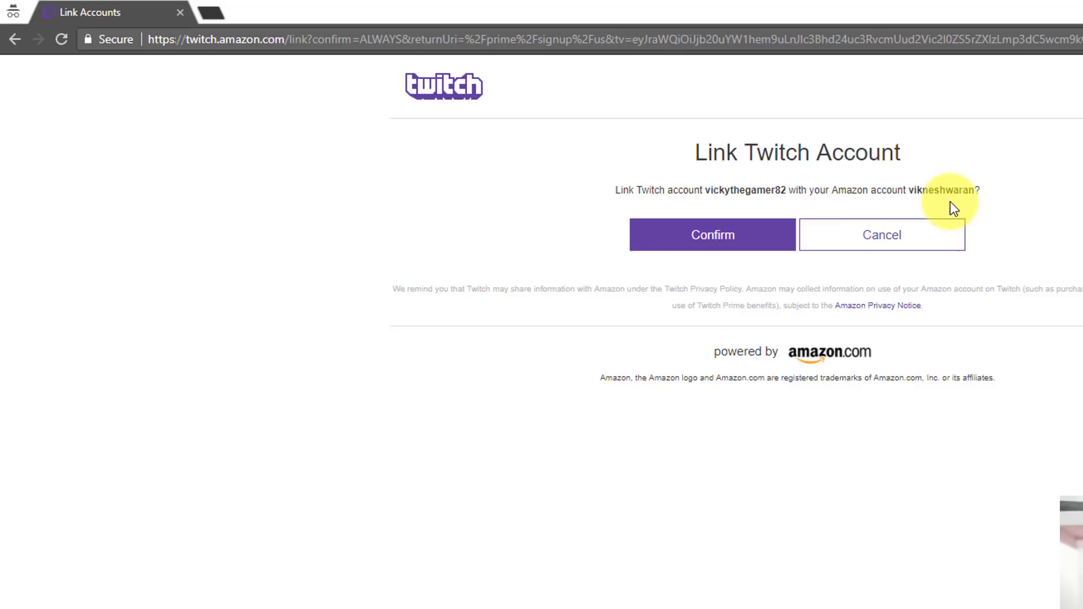
Confirm linking the Twitch and Amazon accounts and look over the welcome page
click(728, 236)
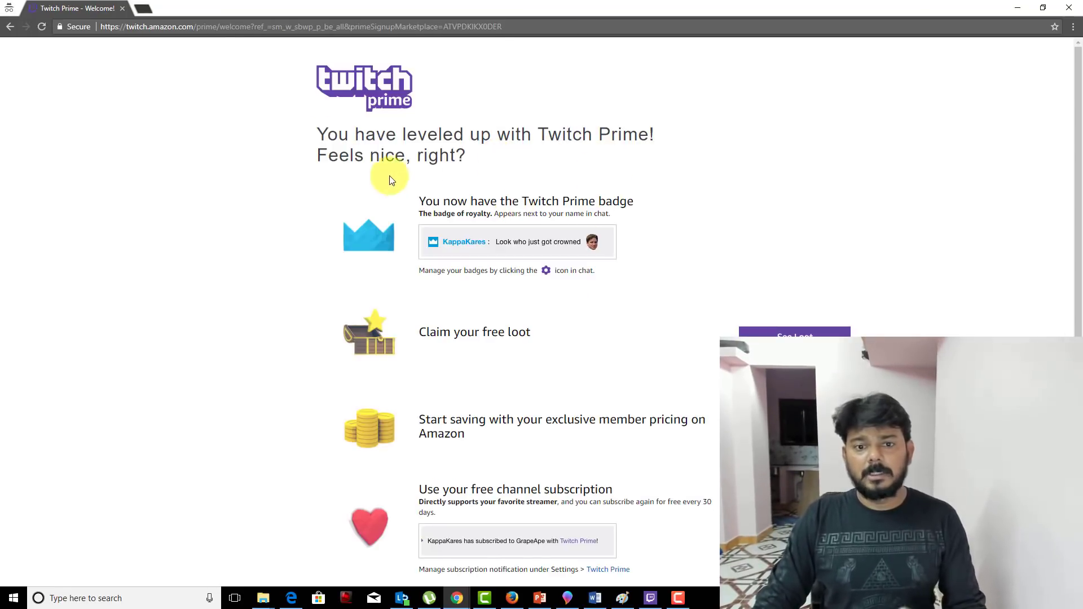
scroll(545, 321, down, 2)
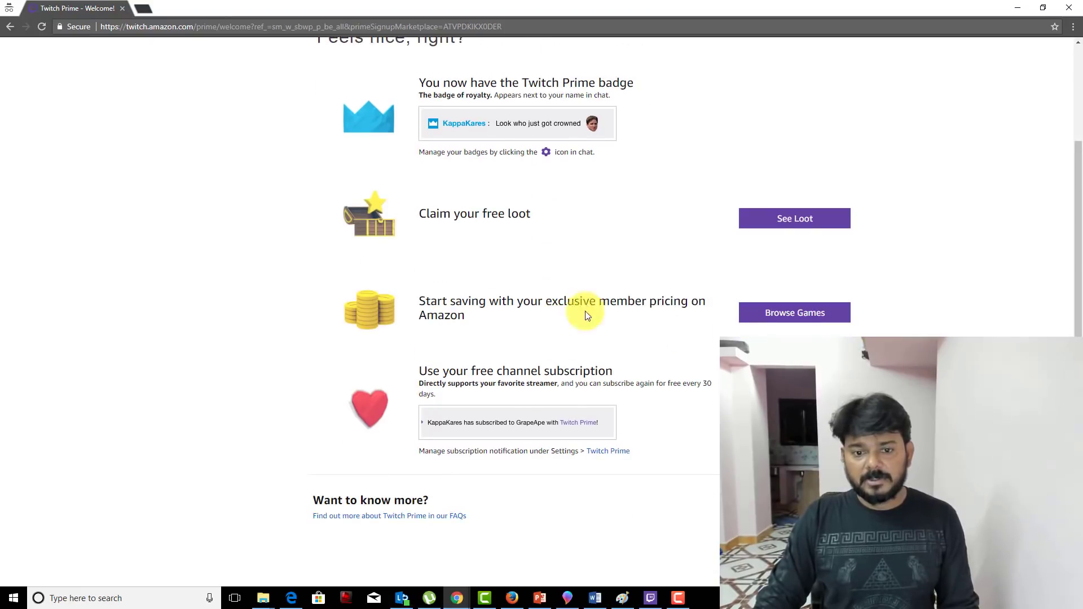
drag(426, 214, 665, 222)
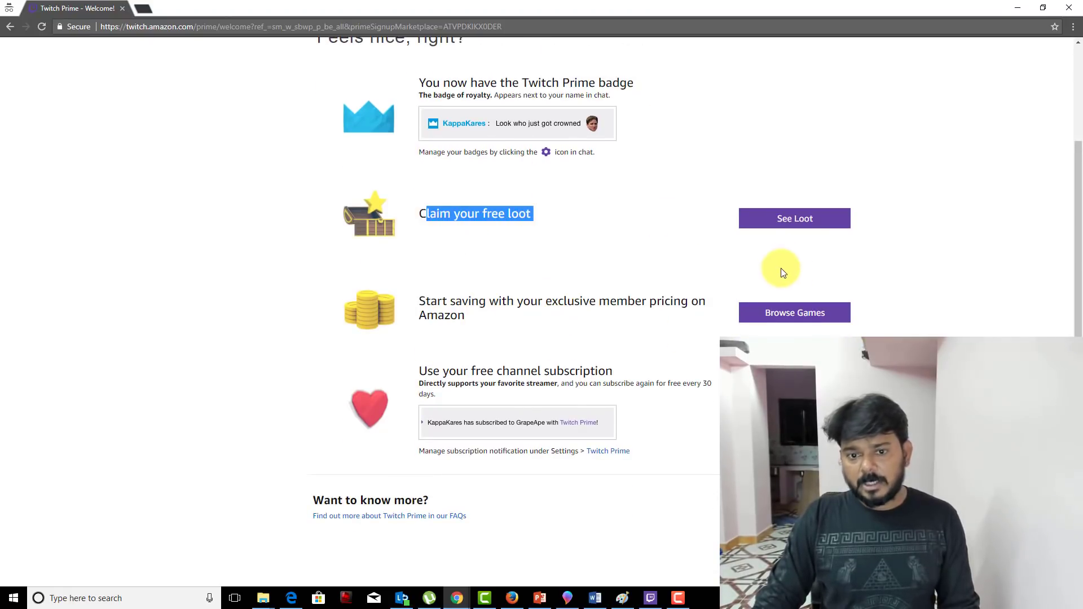
Open the free loot offers and Prime game deals in new tabs, returning to the welcome page
click(809, 219)
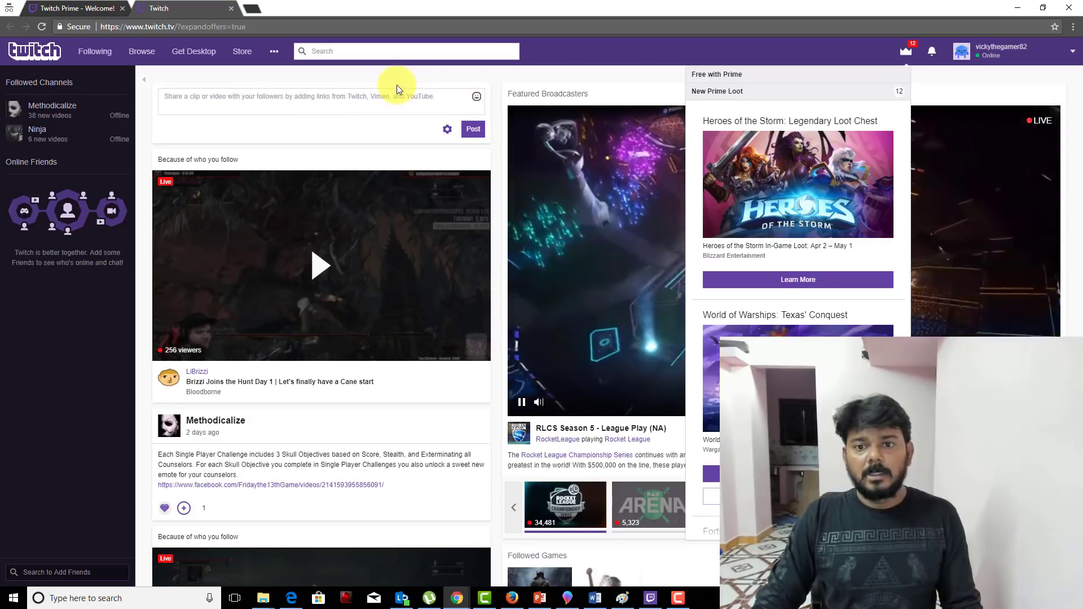
click(522, 402)
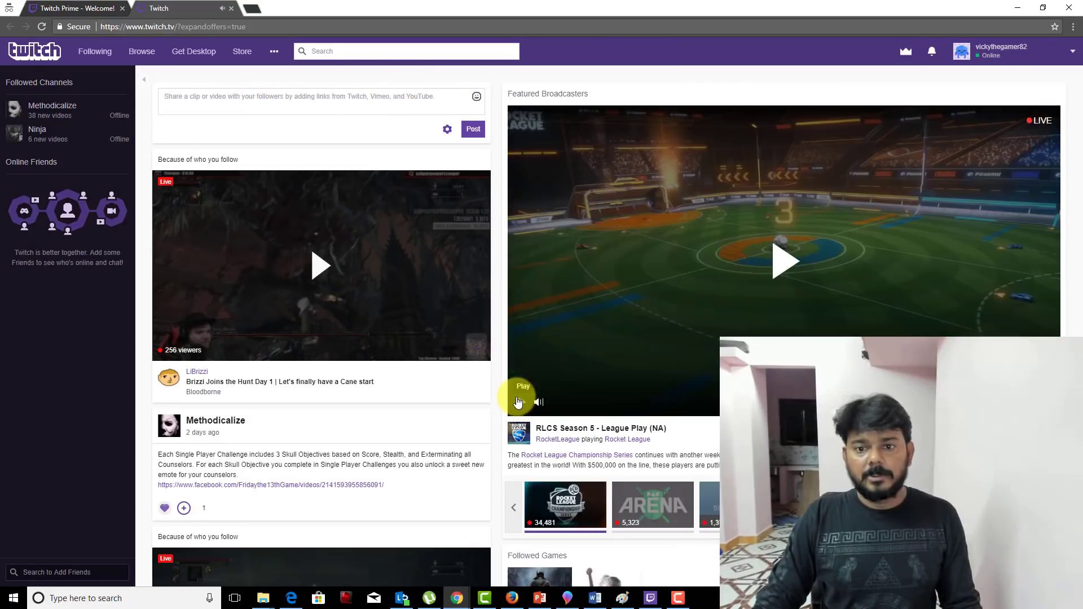
click(77, 8)
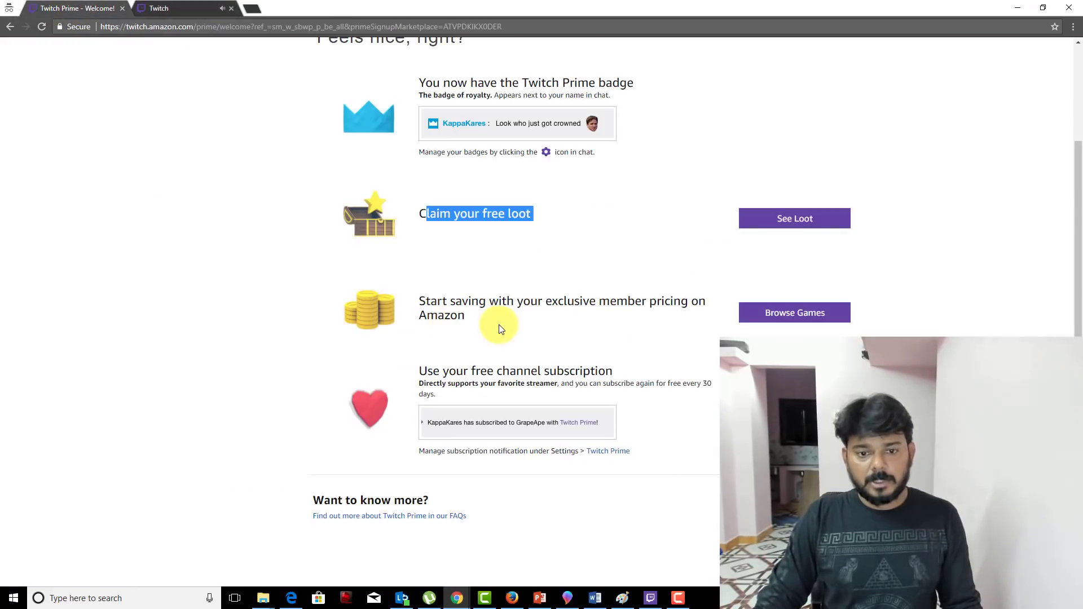
click(803, 316)
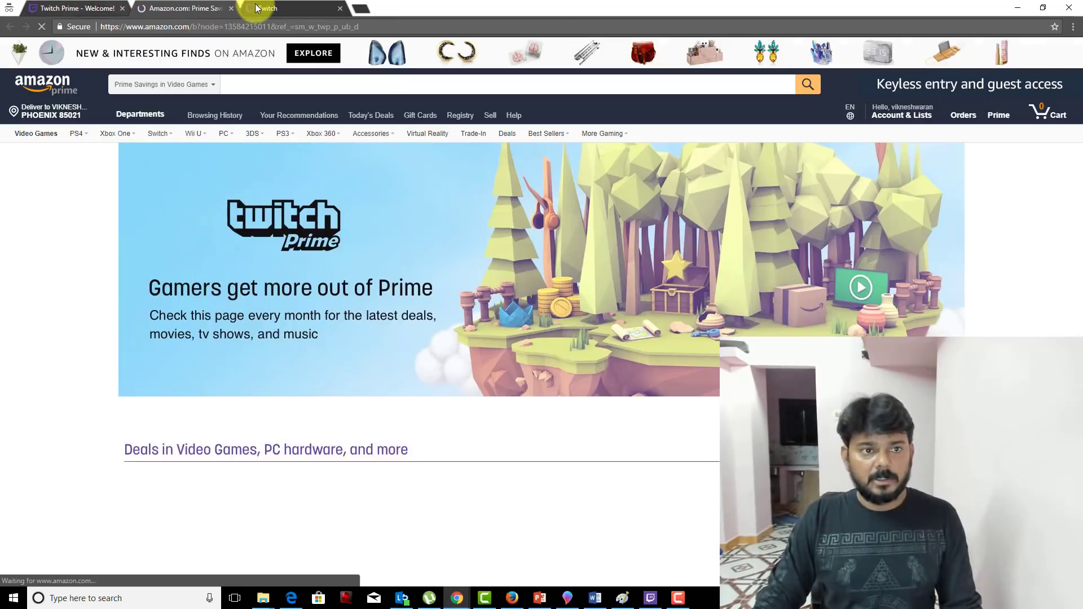
click(60, 9)
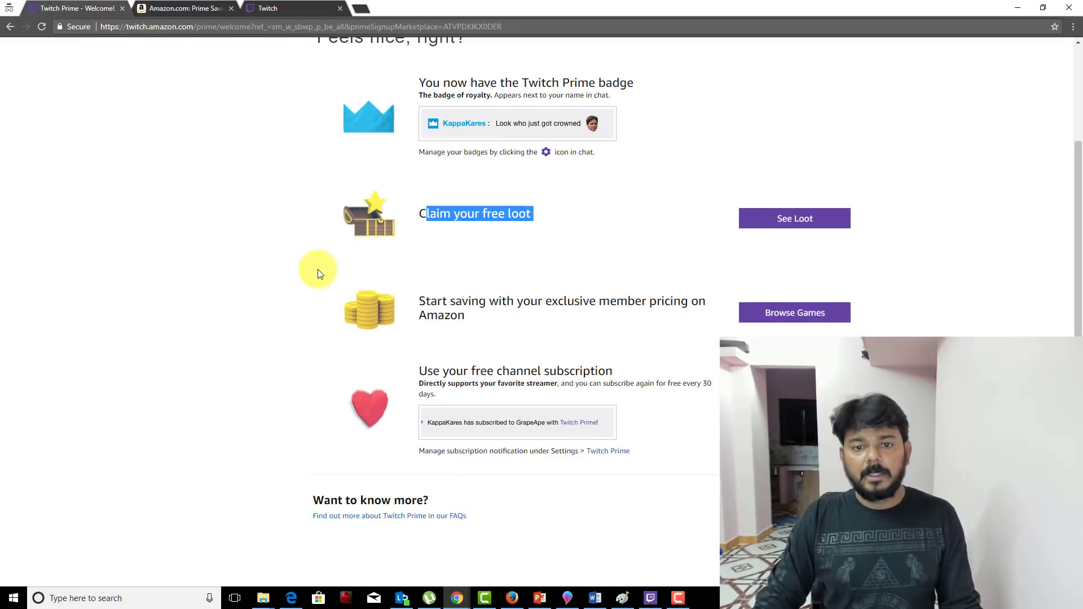
scroll(315, 268, up, 2)
click(261, 170)
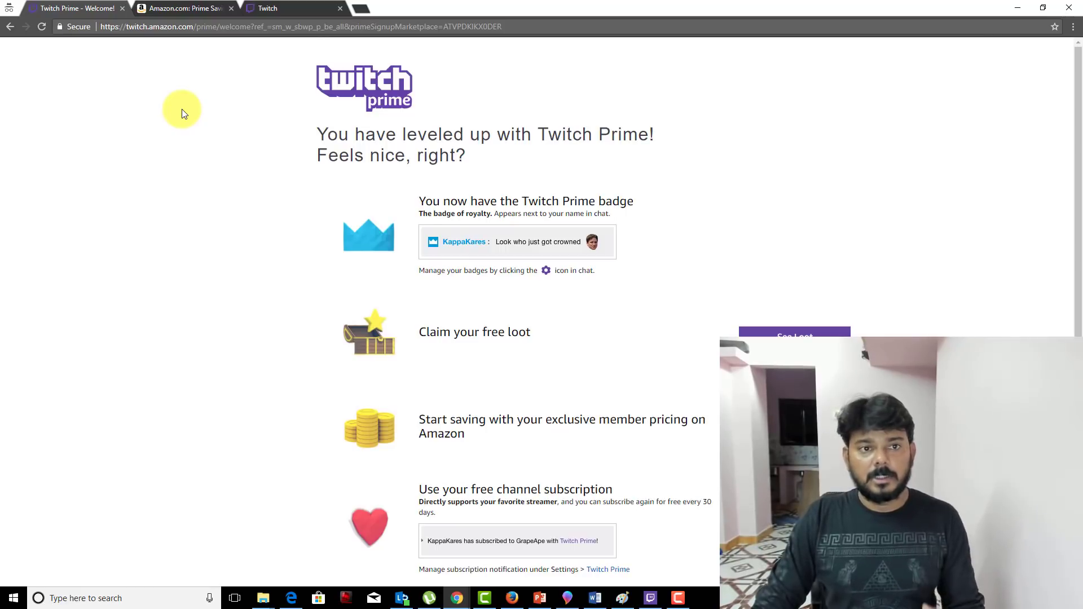
Load twitch.tv in a new tab, pause the featured stream, and open the account menu
click(363, 11)
text(twi)
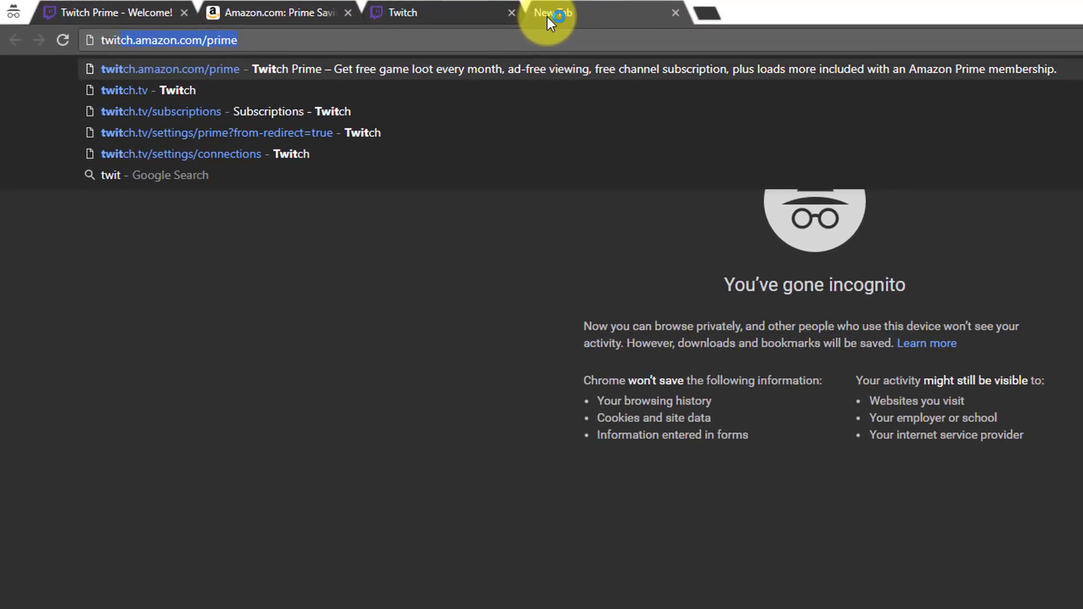
text(tch.tv)
key(Return)
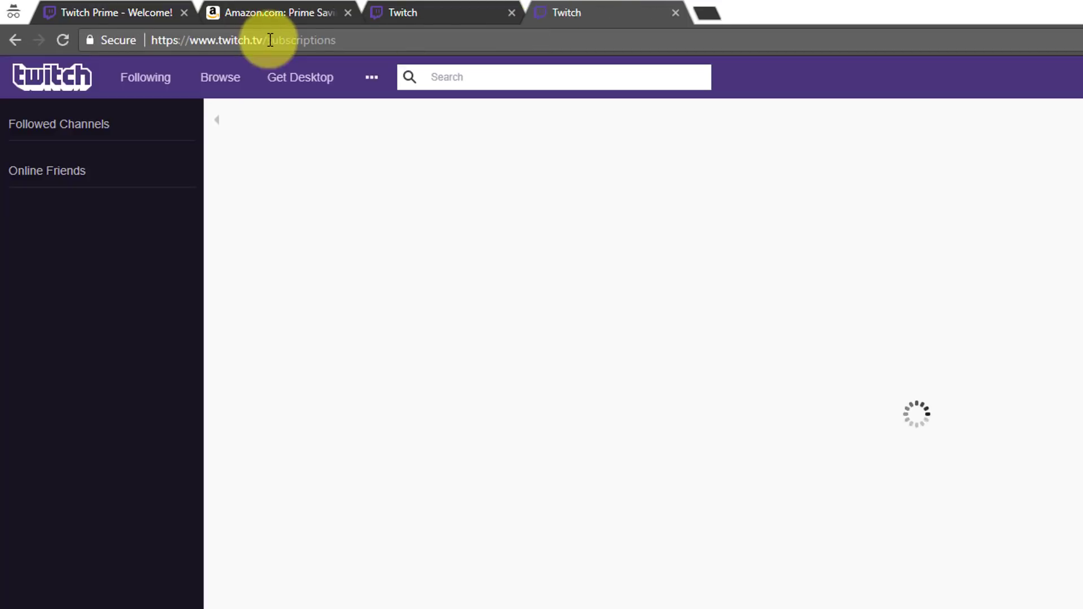
drag(266, 40, 634, 55)
text(s)
key(BackSpace)
key(Return)
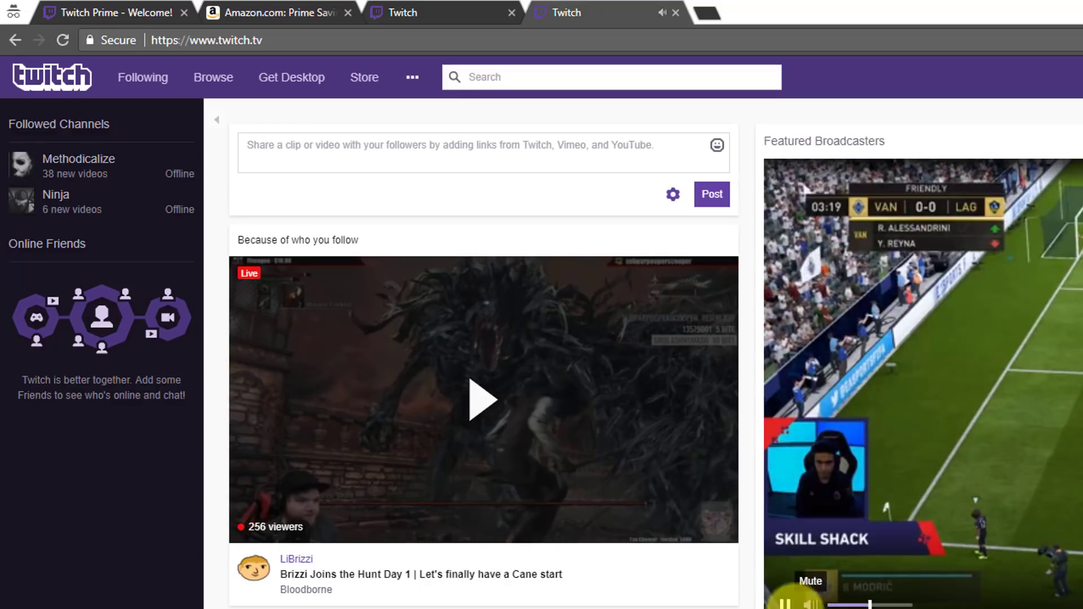
click(784, 602)
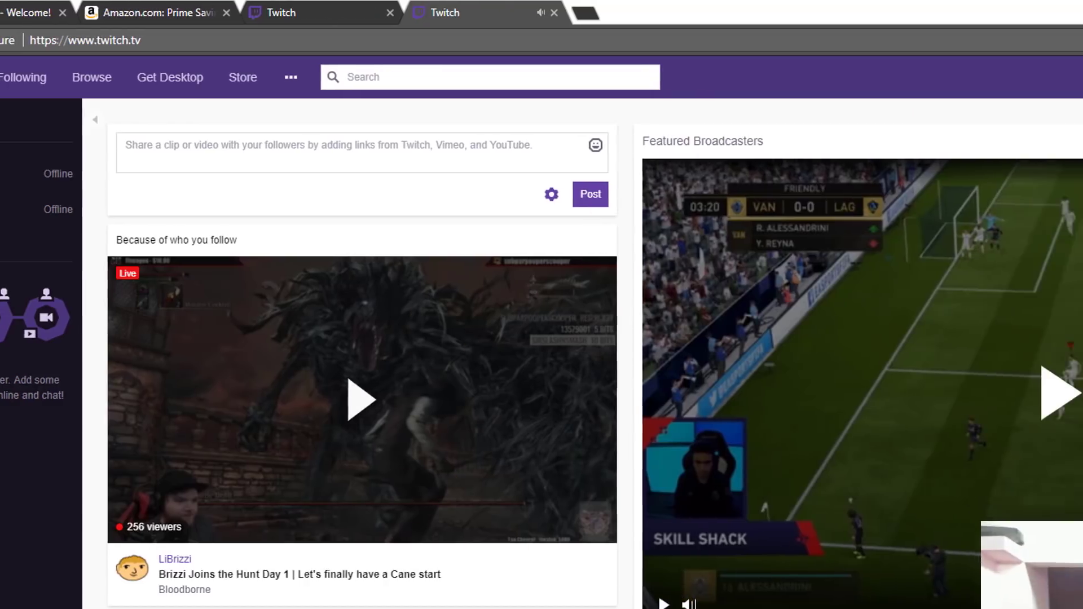
click(987, 77)
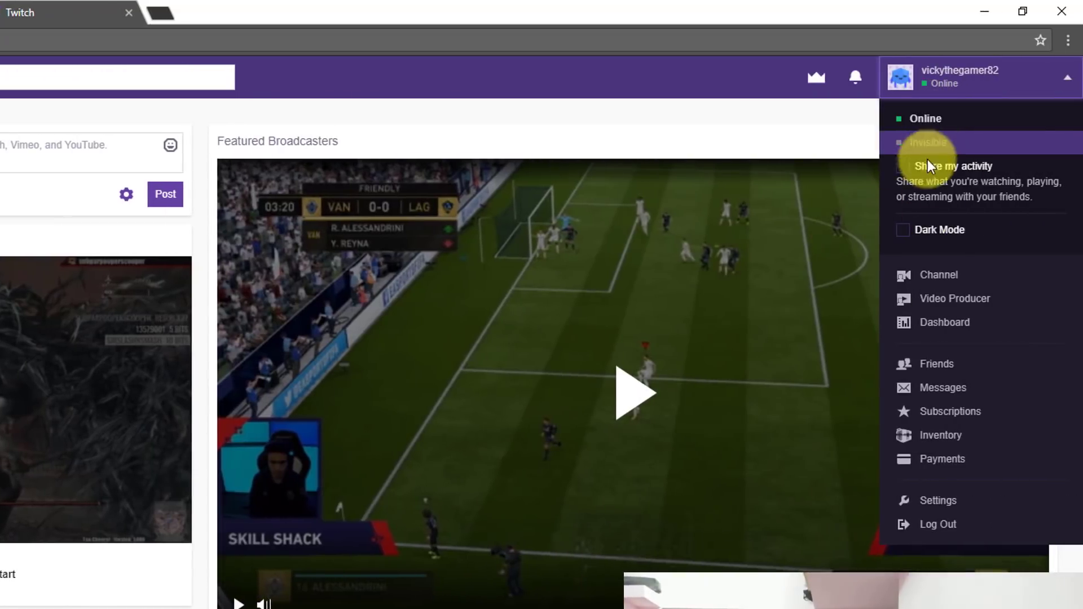
In Twitch Settings, go to Connections and disconnect the linked Amazon account
click(953, 499)
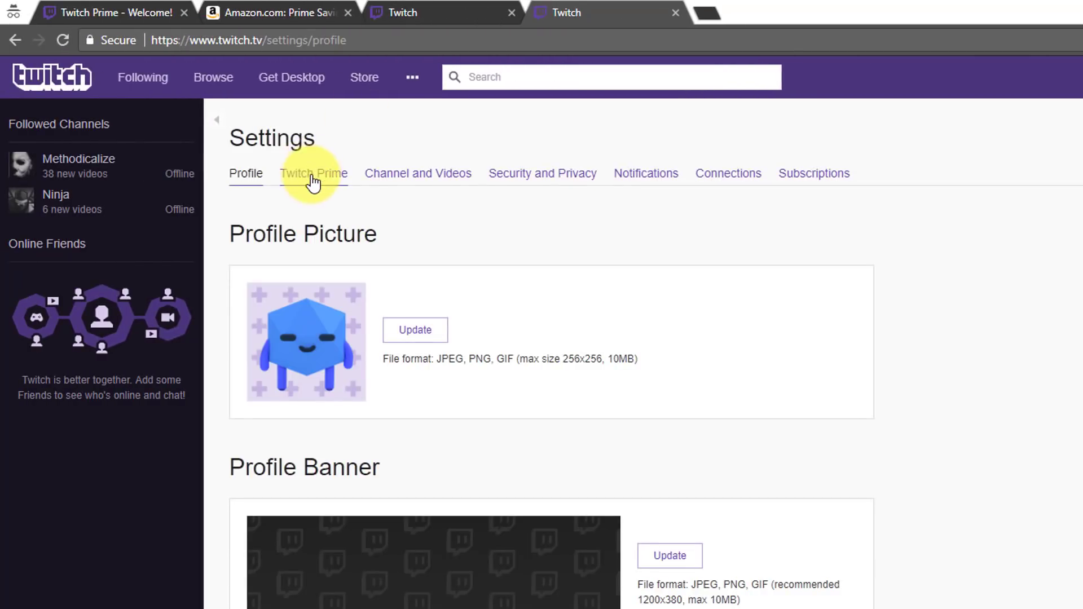
click(301, 172)
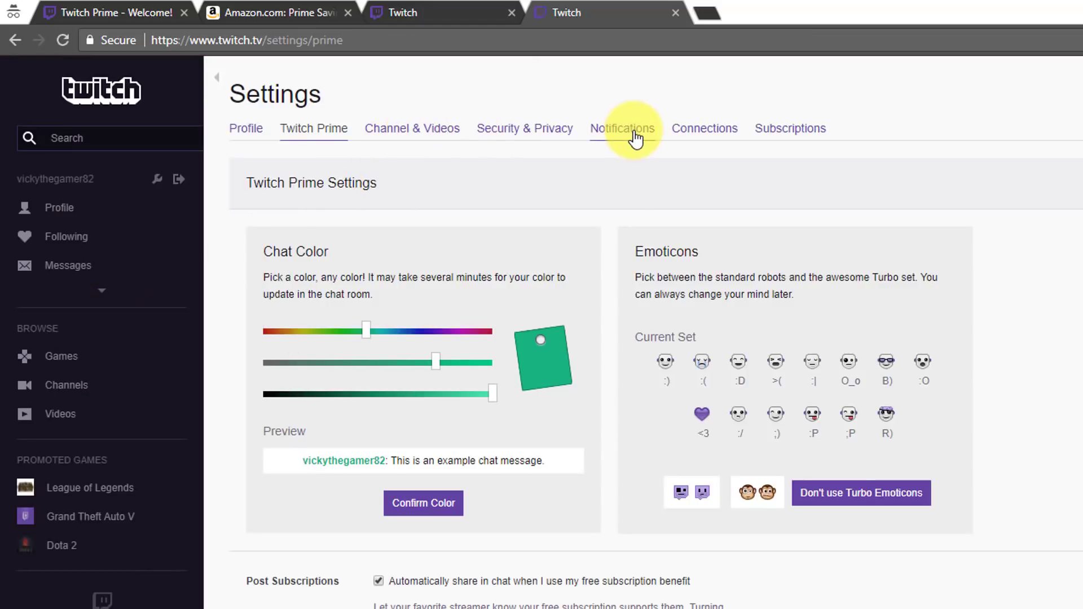
click(702, 129)
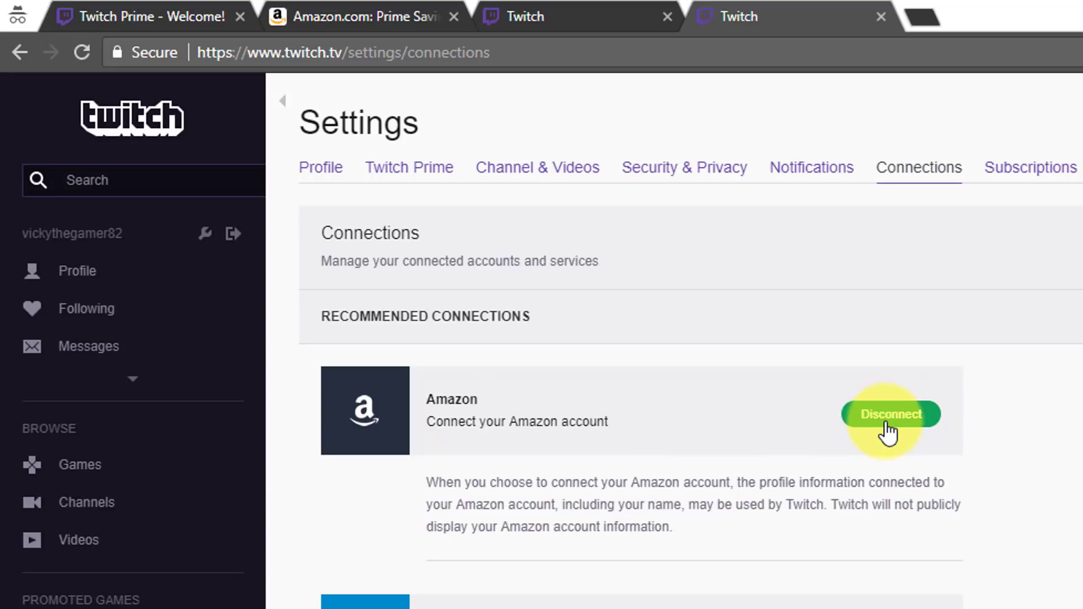
scroll(897, 451, down, 10)
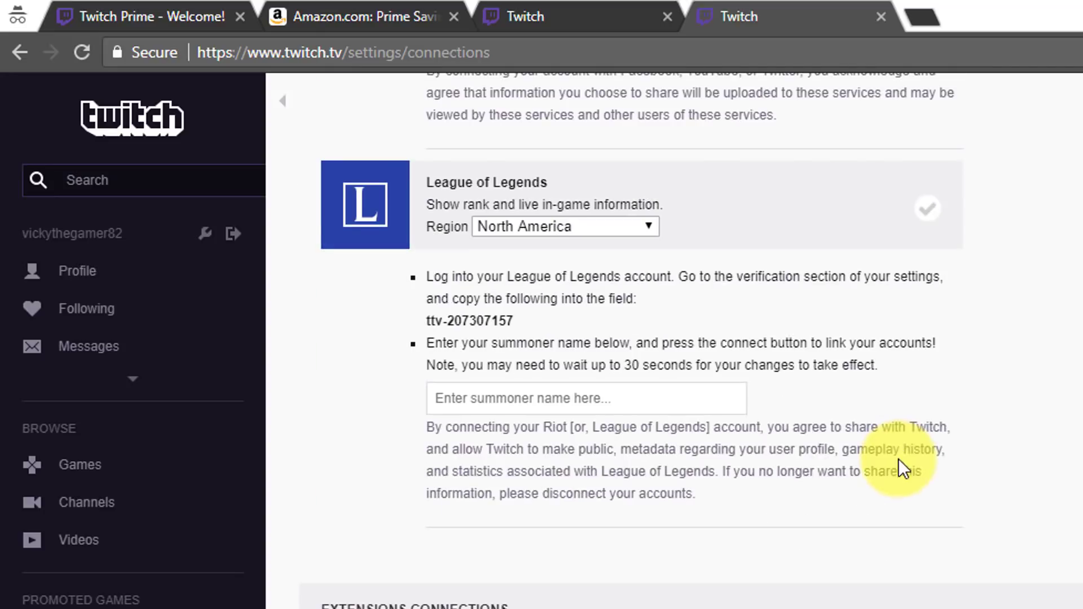
scroll(874, 440, up, 10)
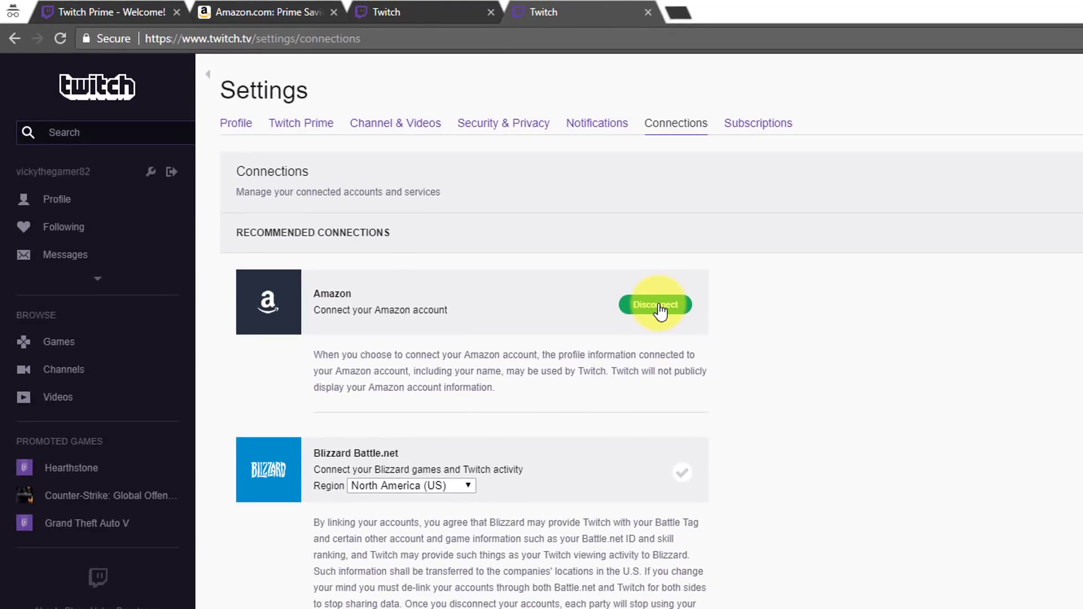
click(658, 305)
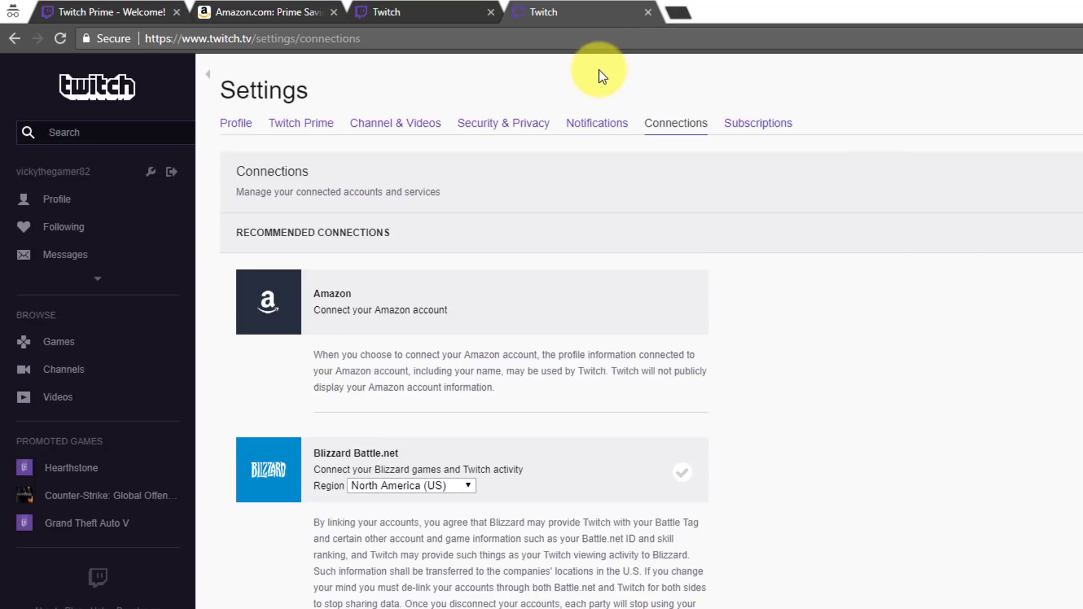
Check the payment card for Prime via the membership page, then return to Your Account
click(237, 11)
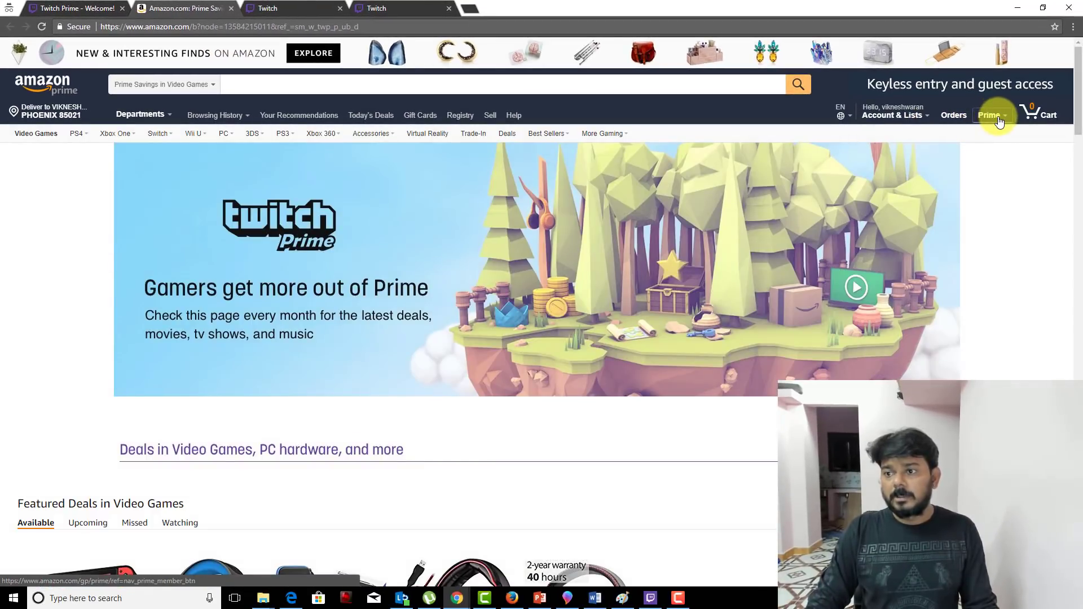
click(998, 120)
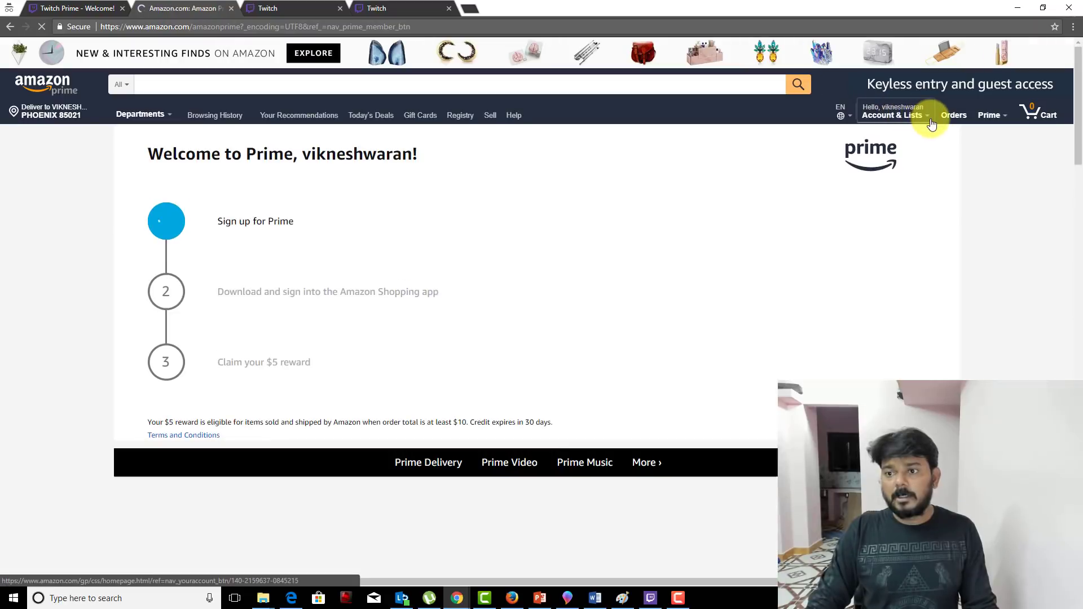
click(930, 116)
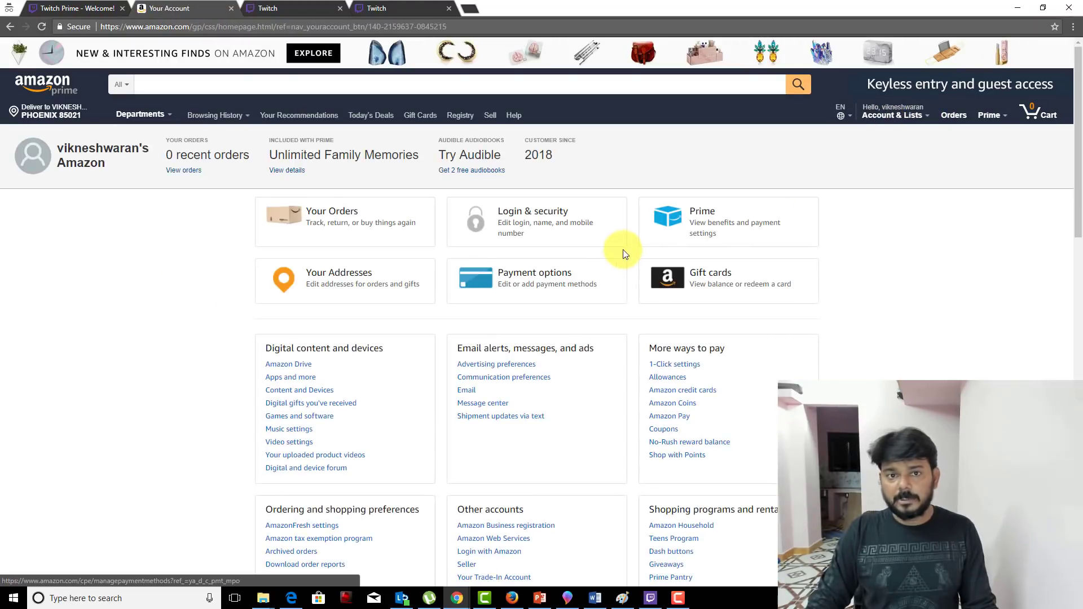
click(715, 220)
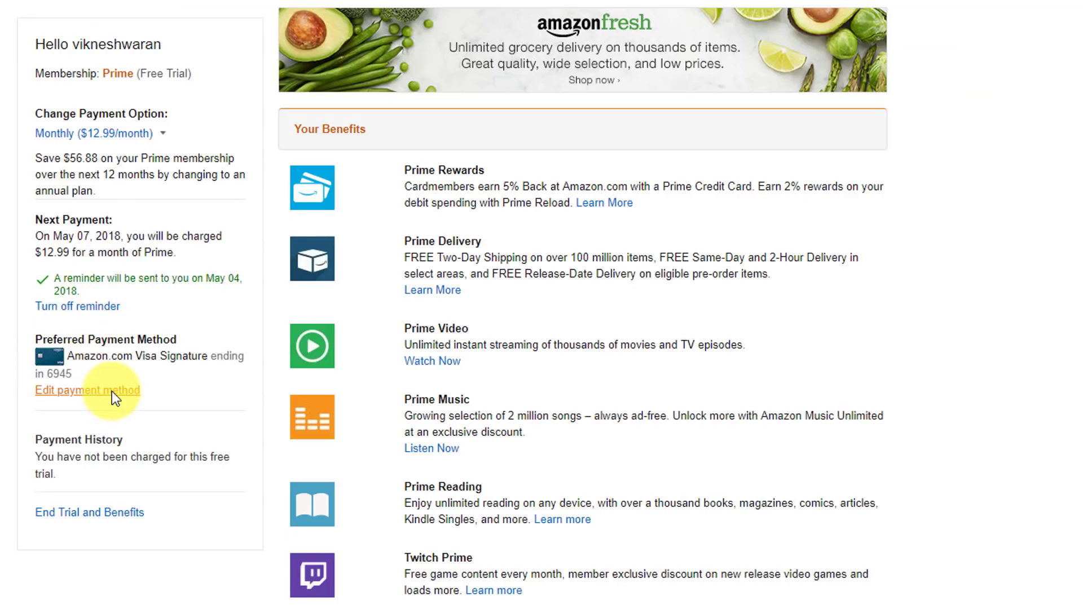
click(112, 391)
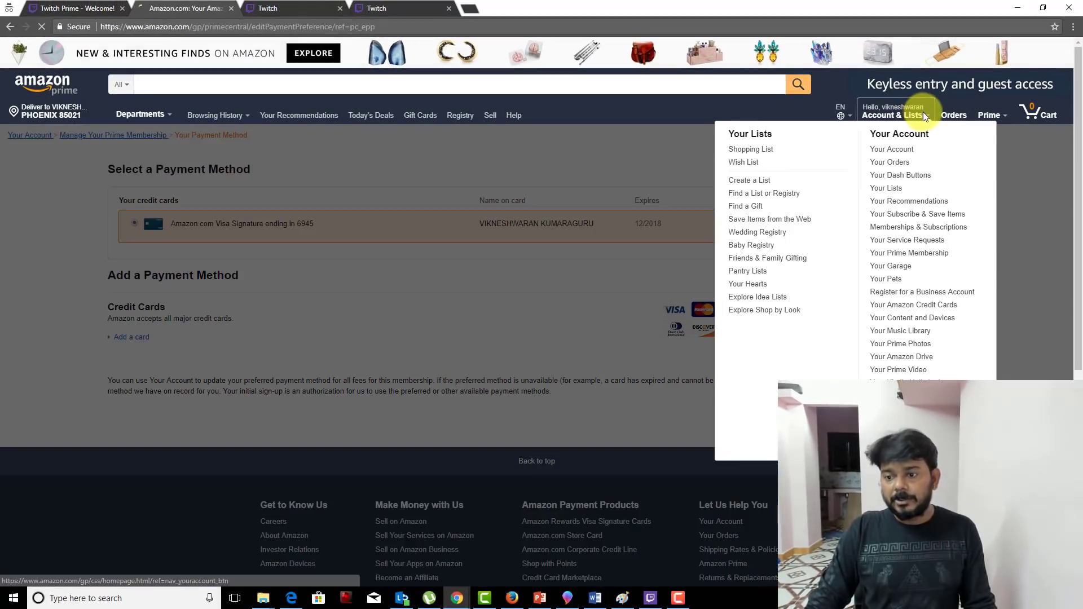
click(923, 113)
mouse_move(902, 115)
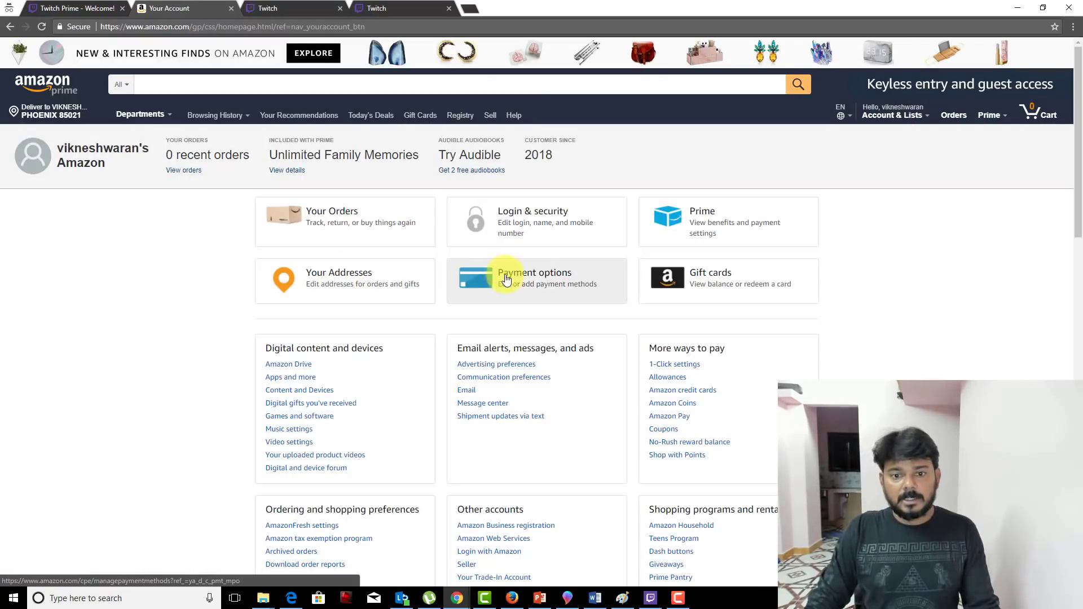
Delete the saved Amazon Rewards Visa card from Payment options and dismiss the confirmation
click(546, 279)
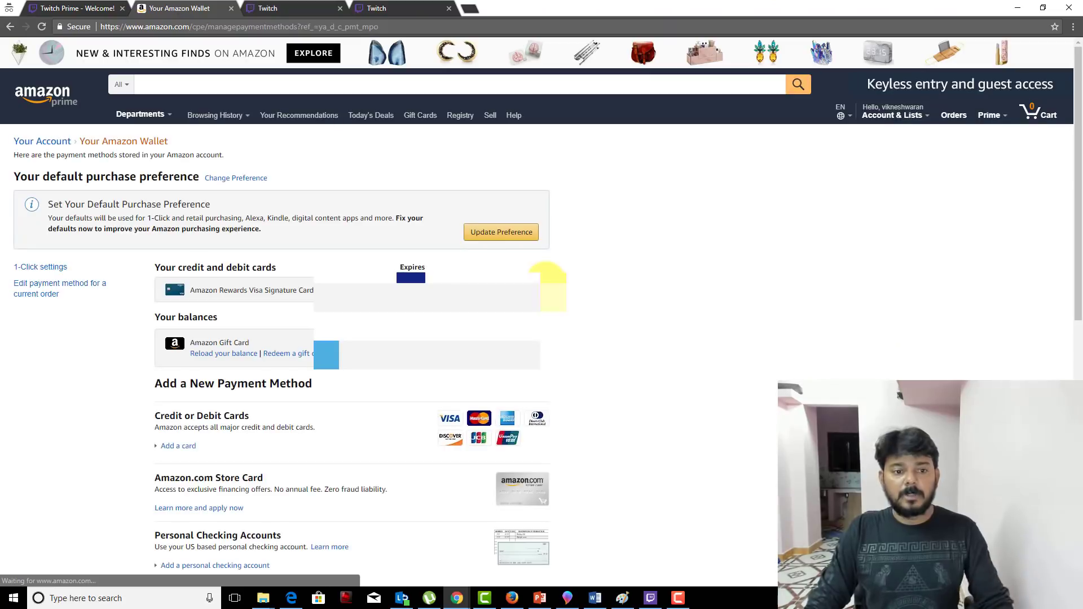
click(525, 297)
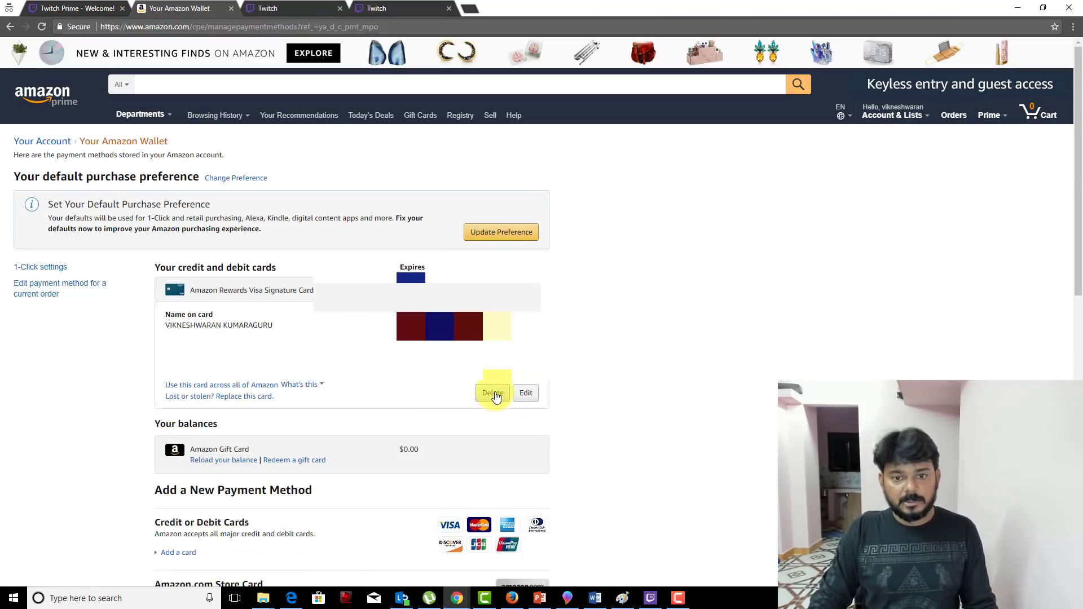
click(494, 393)
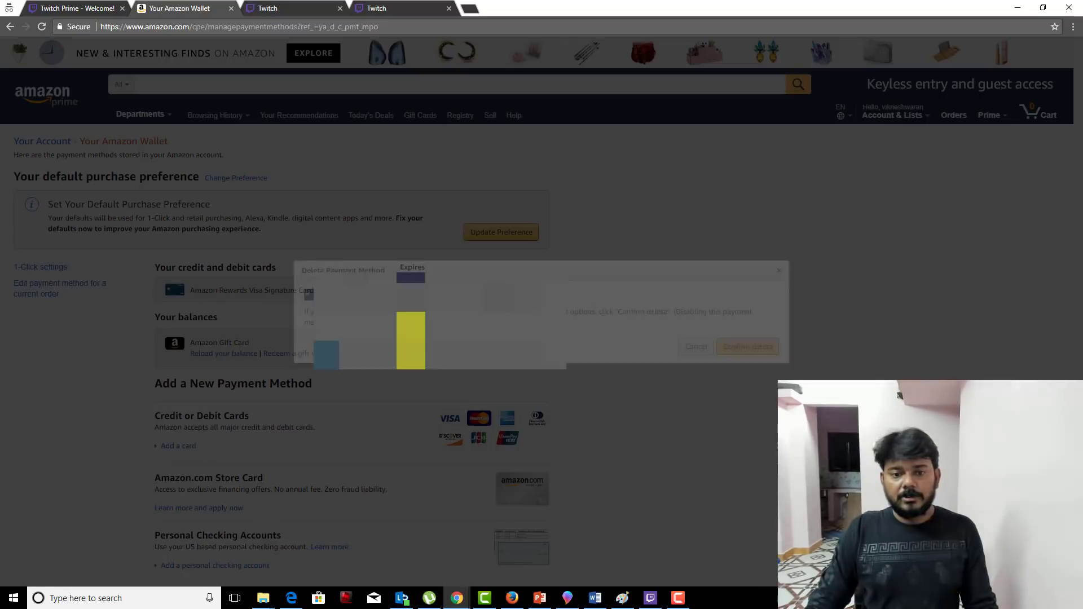
click(759, 350)
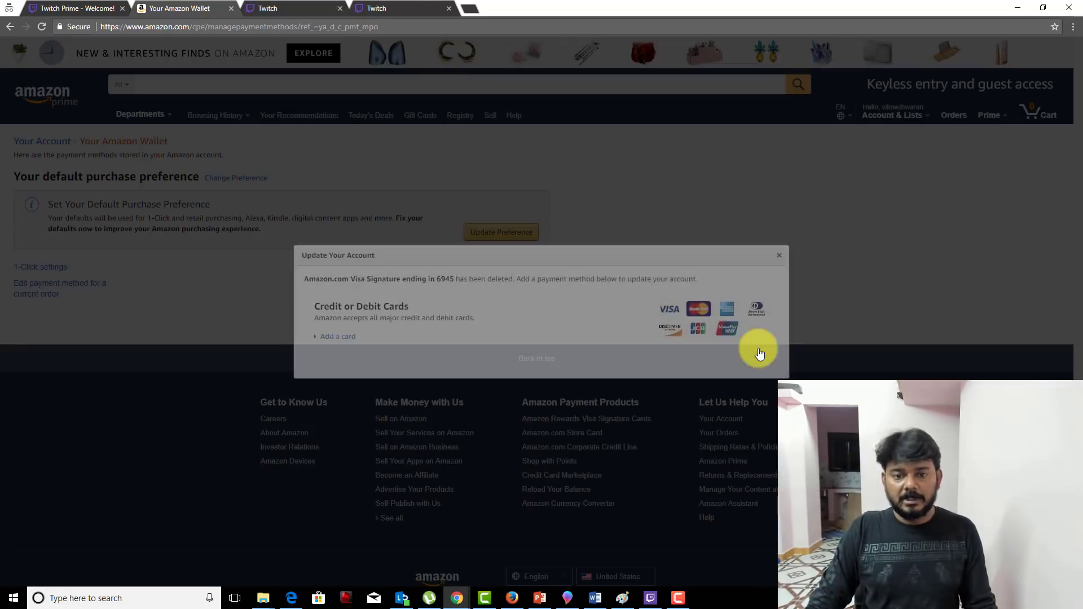
click(778, 255)
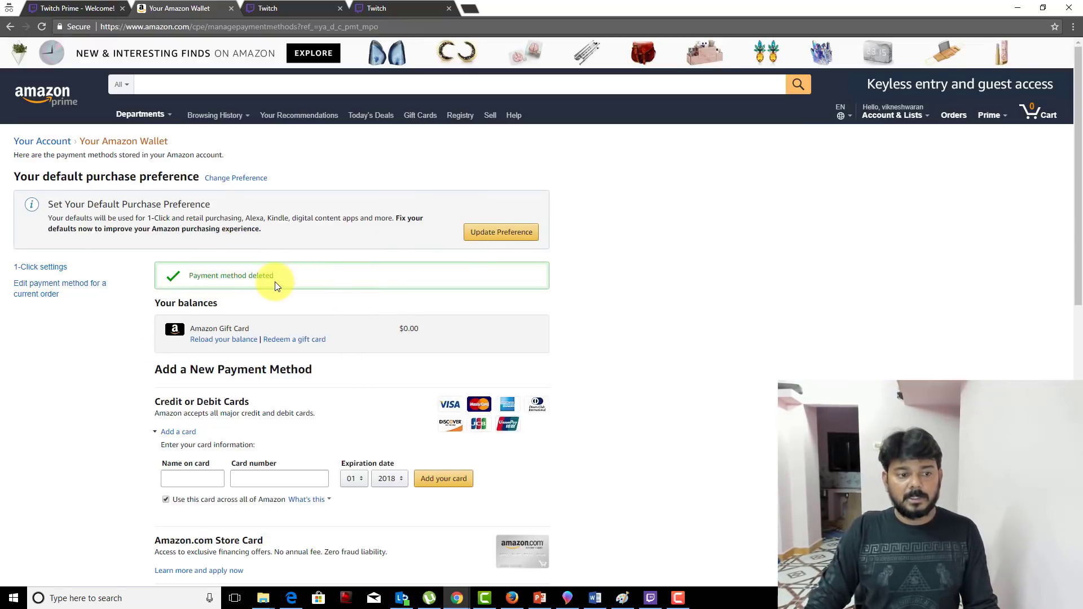
Cancel the Prime trial via End Trial and Benefits so membership ends May 07, 2018
mouse_move(914, 117)
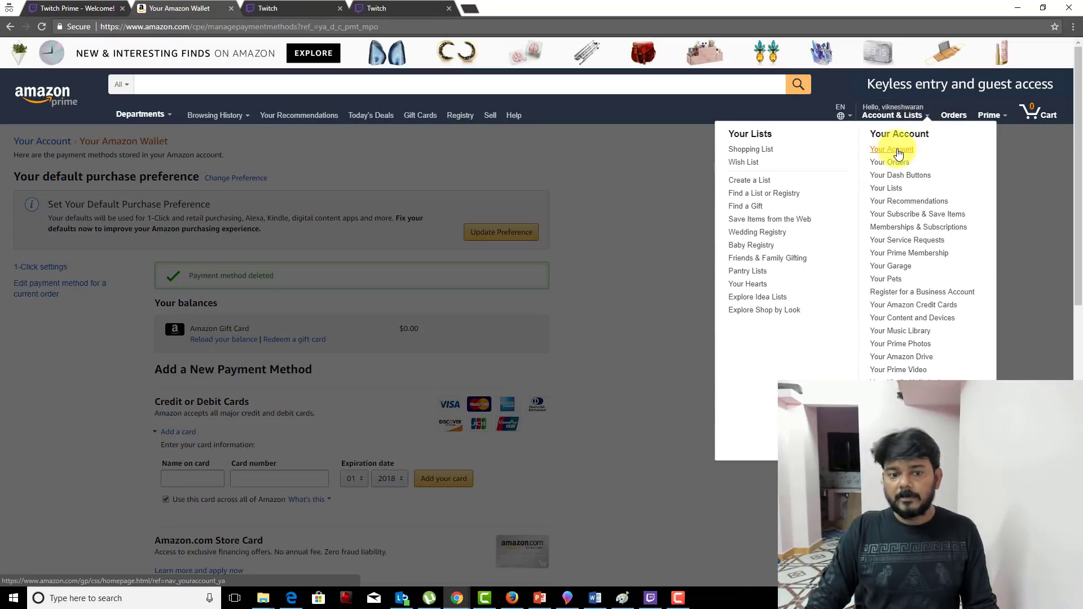
click(912, 252)
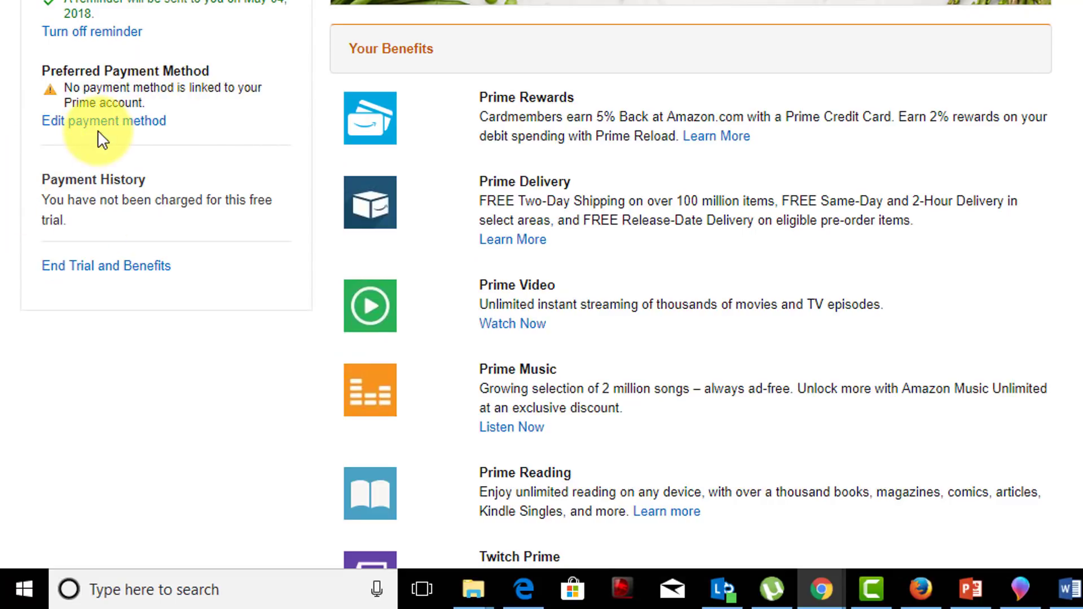
click(91, 267)
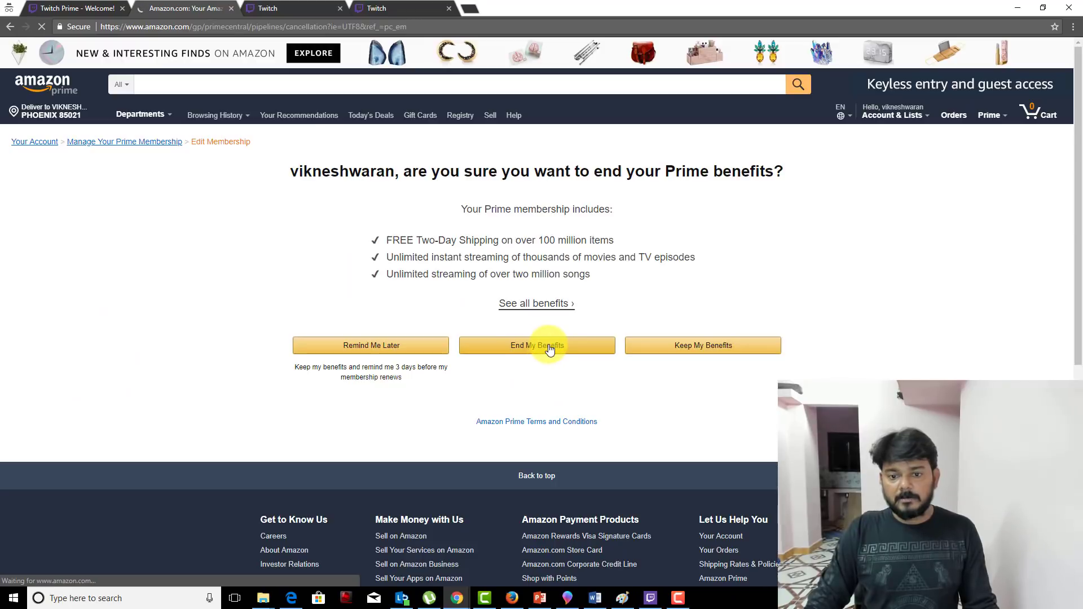
click(550, 350)
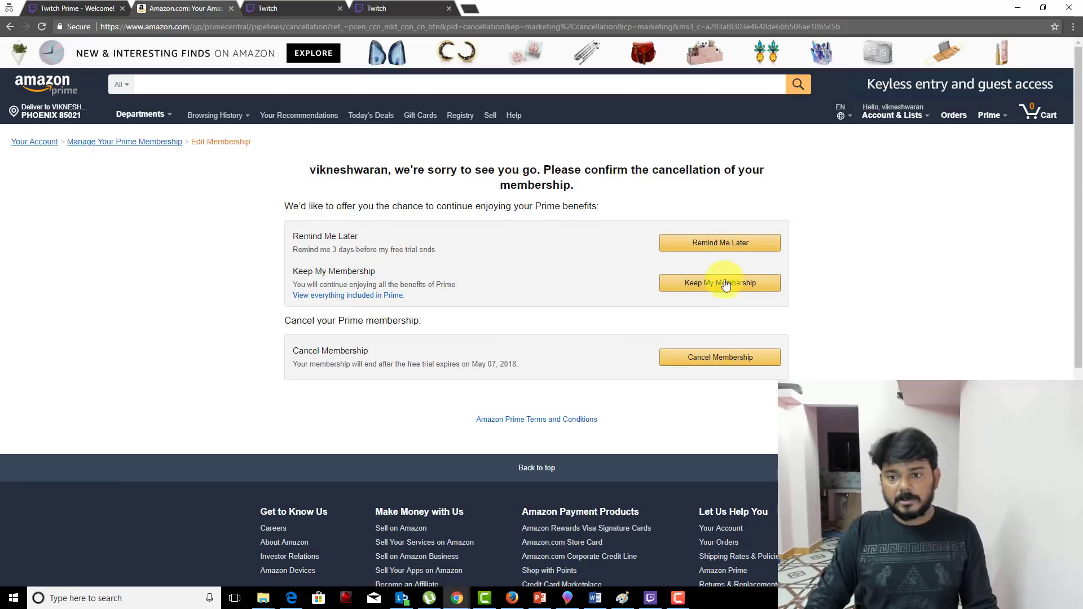
click(726, 361)
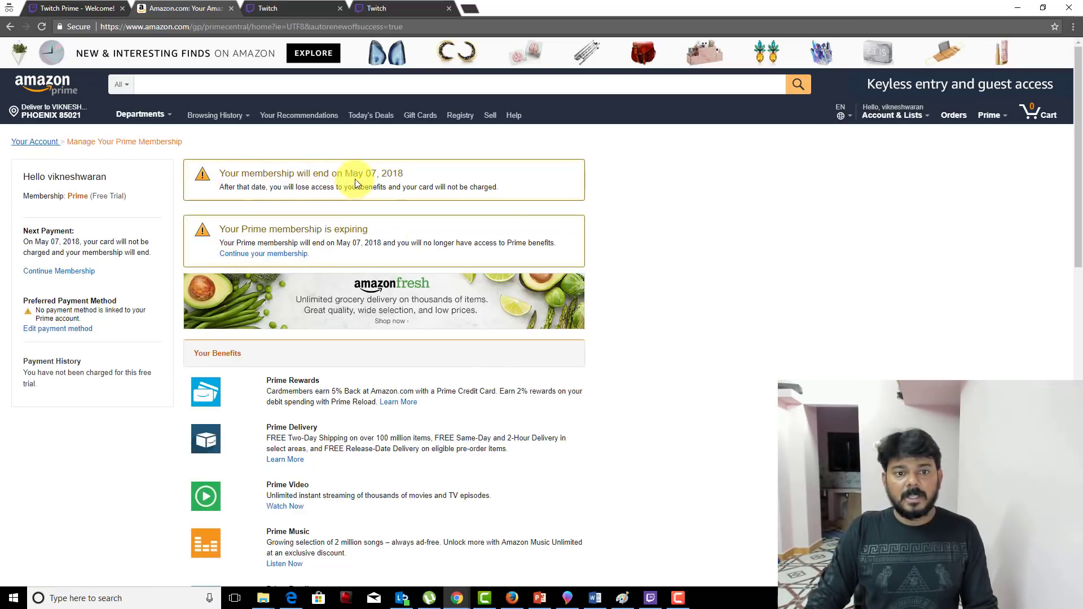
drag(219, 187, 271, 190)
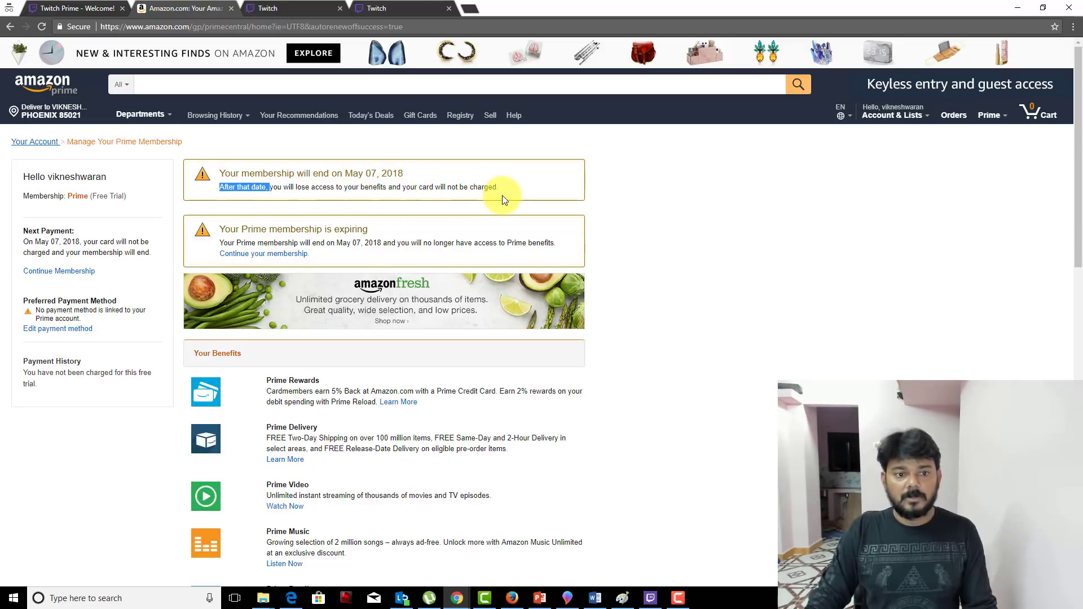
drag(224, 229, 392, 238)
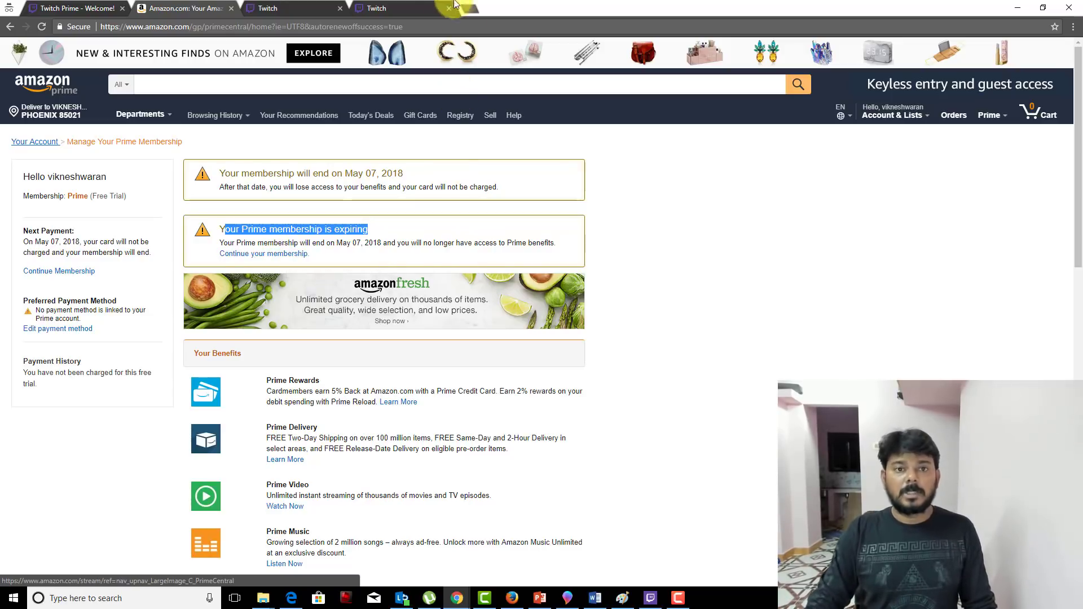
click(386, 8)
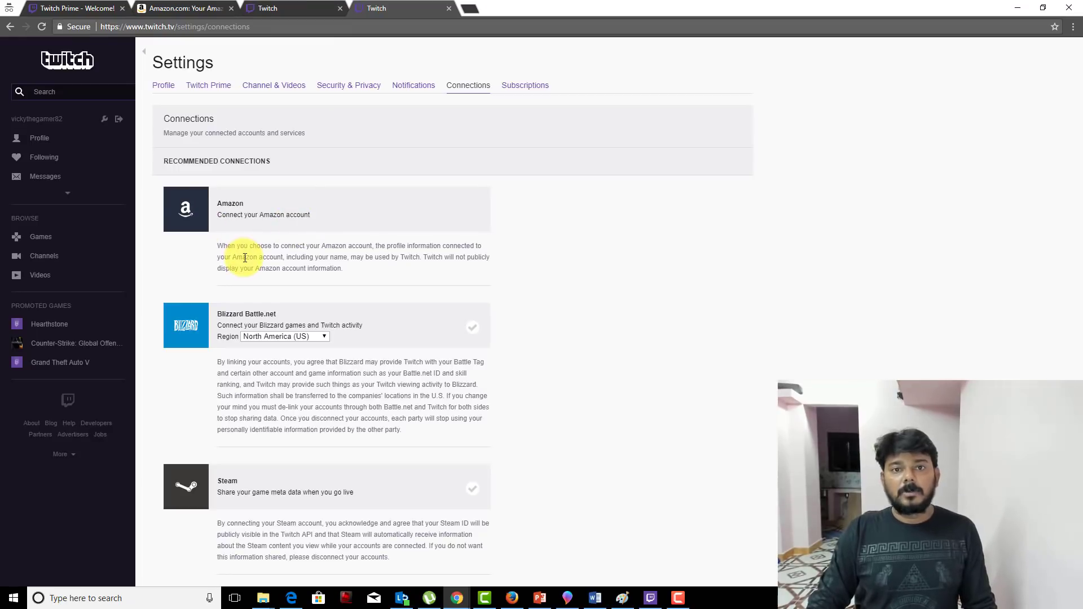
click(172, 8)
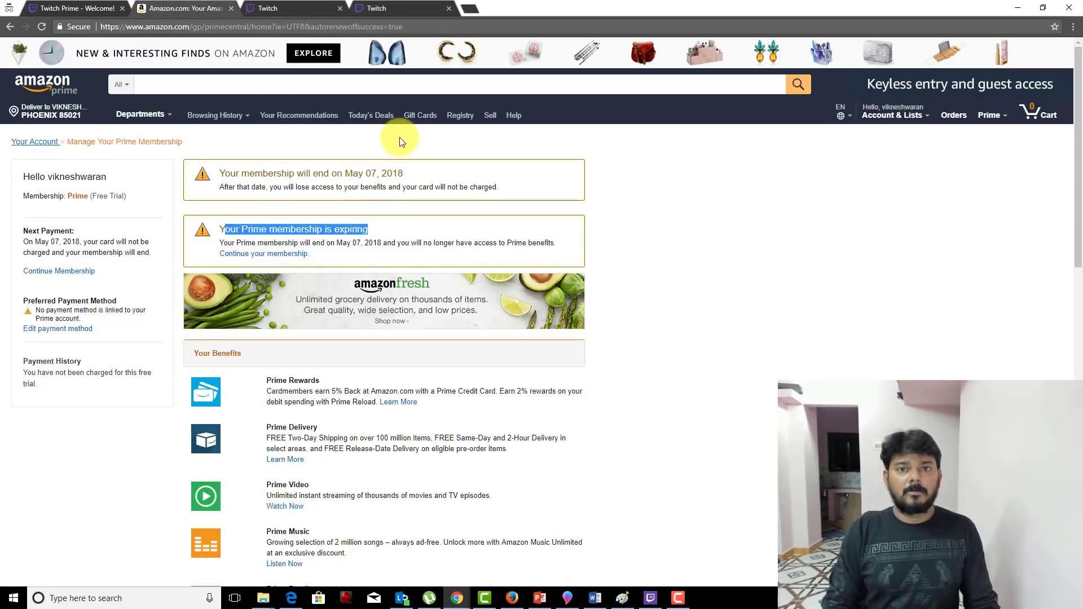